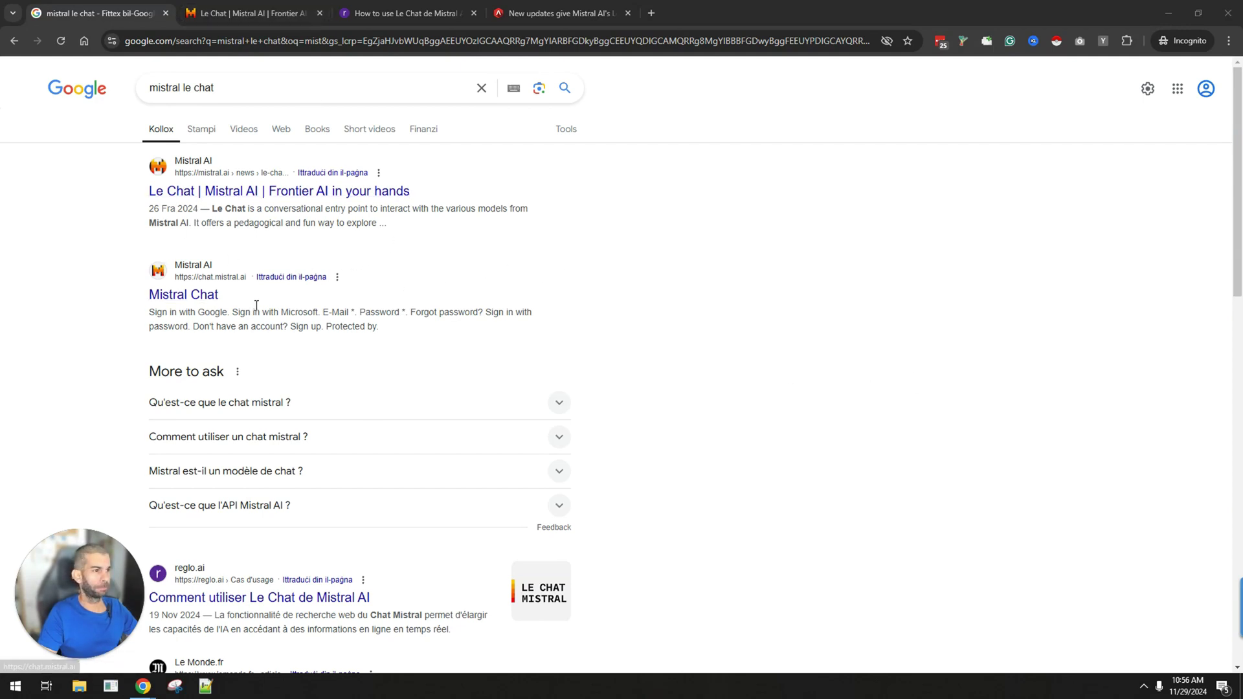
- Highlight the first search result's description, then clear the highlight
{"action": "left_click_drag", "start_coordinate": [142, 191], "coordinate": [379, 225]}
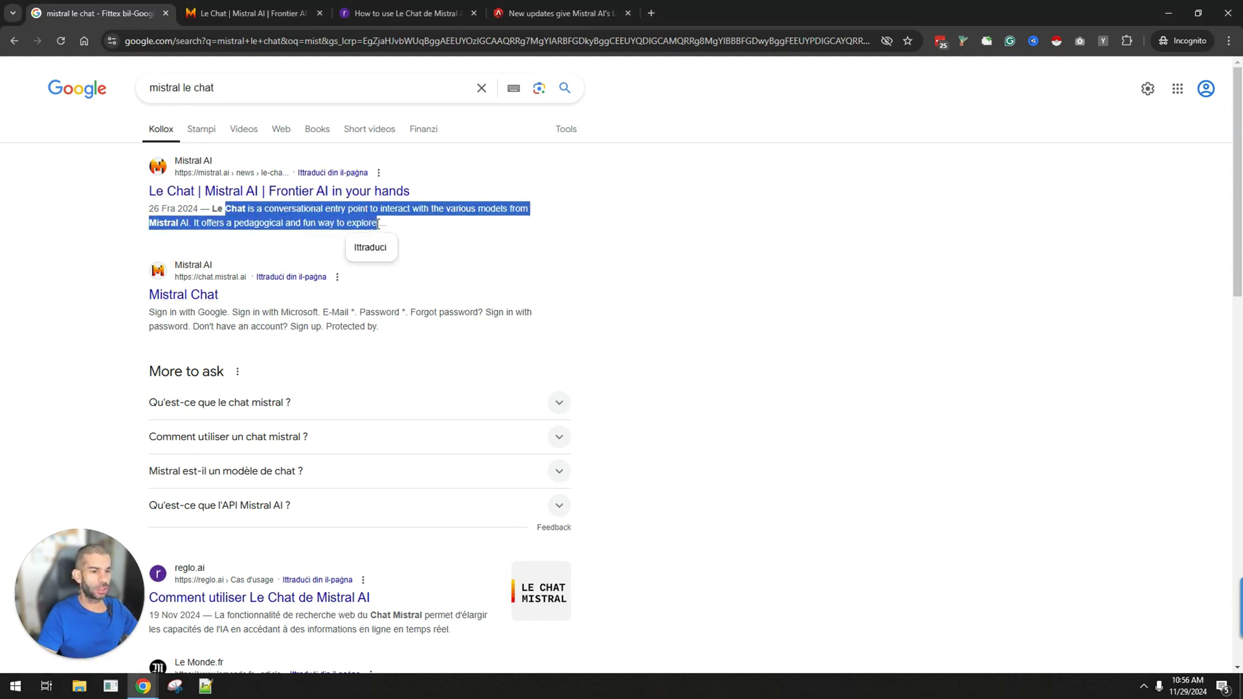
{"action": "left_click", "coordinate": [326, 221]}
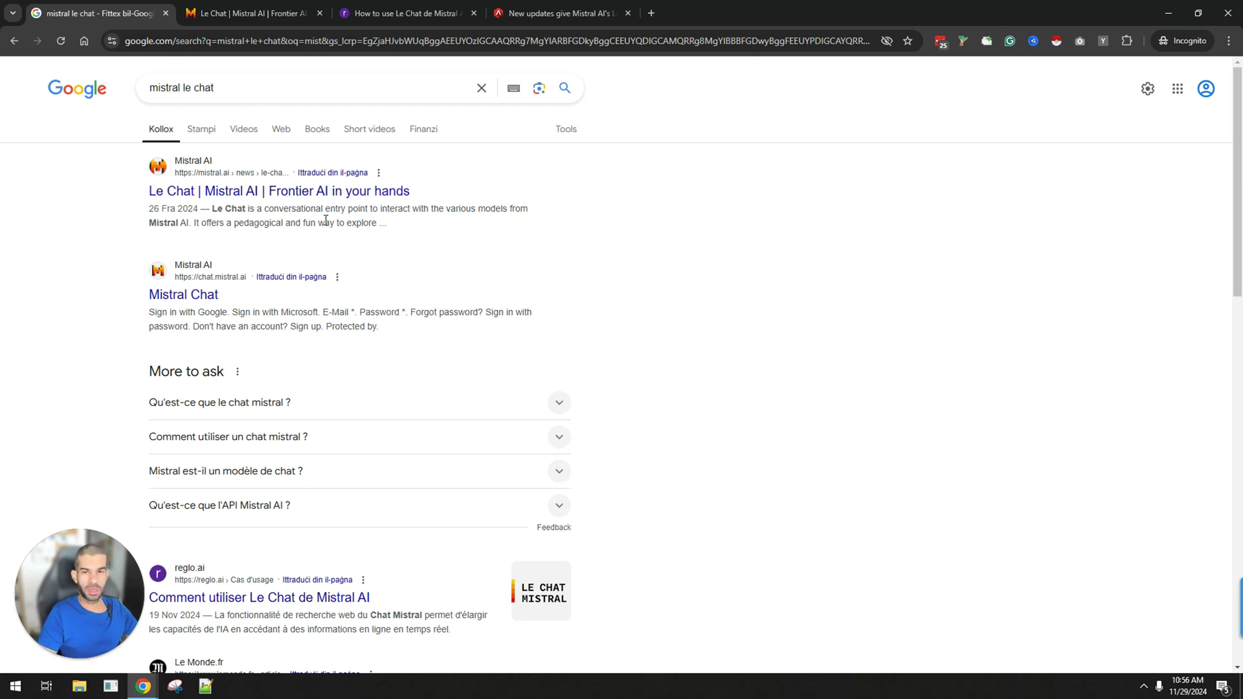
{"action": "scroll", "coordinate": [413, 364], "scroll_direction": "down", "scroll_amount": 2}
{"action": "scroll", "coordinate": [374, 312], "scroll_direction": "up", "scroll_amount": 2}
- Read the Le Chat announcement article, highlighting its opening sentence and intro paragraph
{"action": "left_click", "coordinate": [256, 13]}
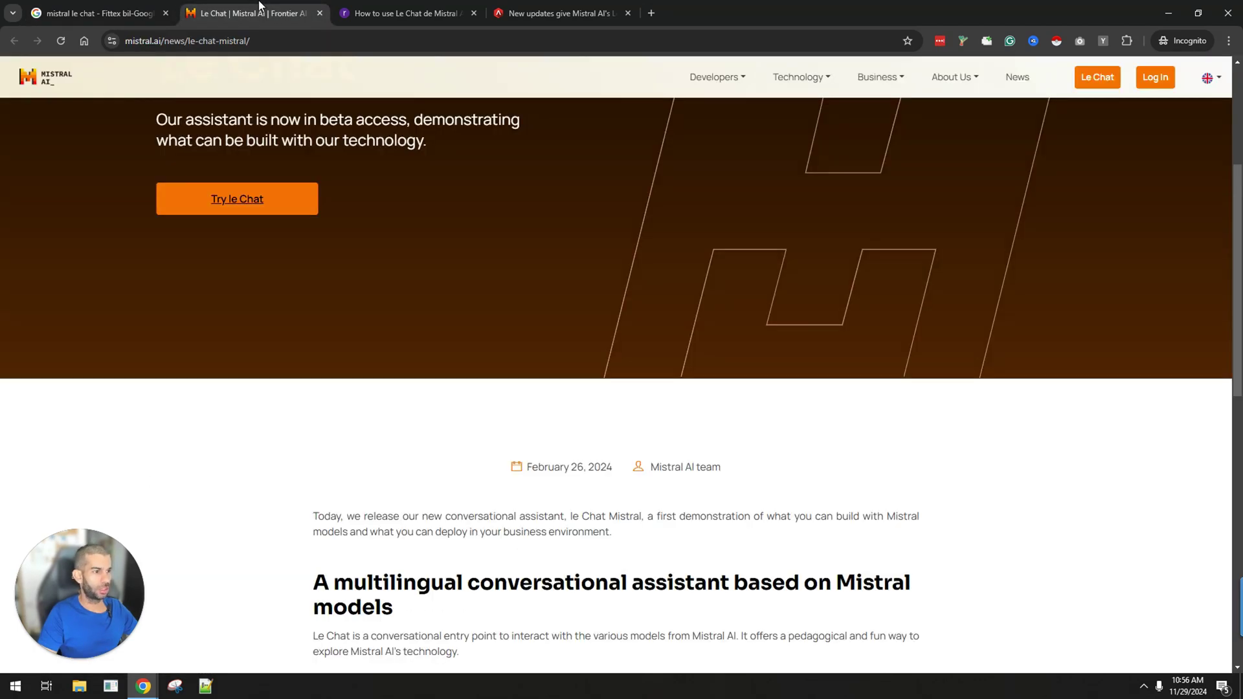
{"action": "scroll", "coordinate": [582, 481], "scroll_direction": "down", "scroll_amount": 1}
{"action": "scroll", "coordinate": [582, 481], "scroll_direction": "down", "scroll_amount": 3}
{"action": "left_click_drag", "start_coordinate": [613, 275], "coordinate": [506, 266]}
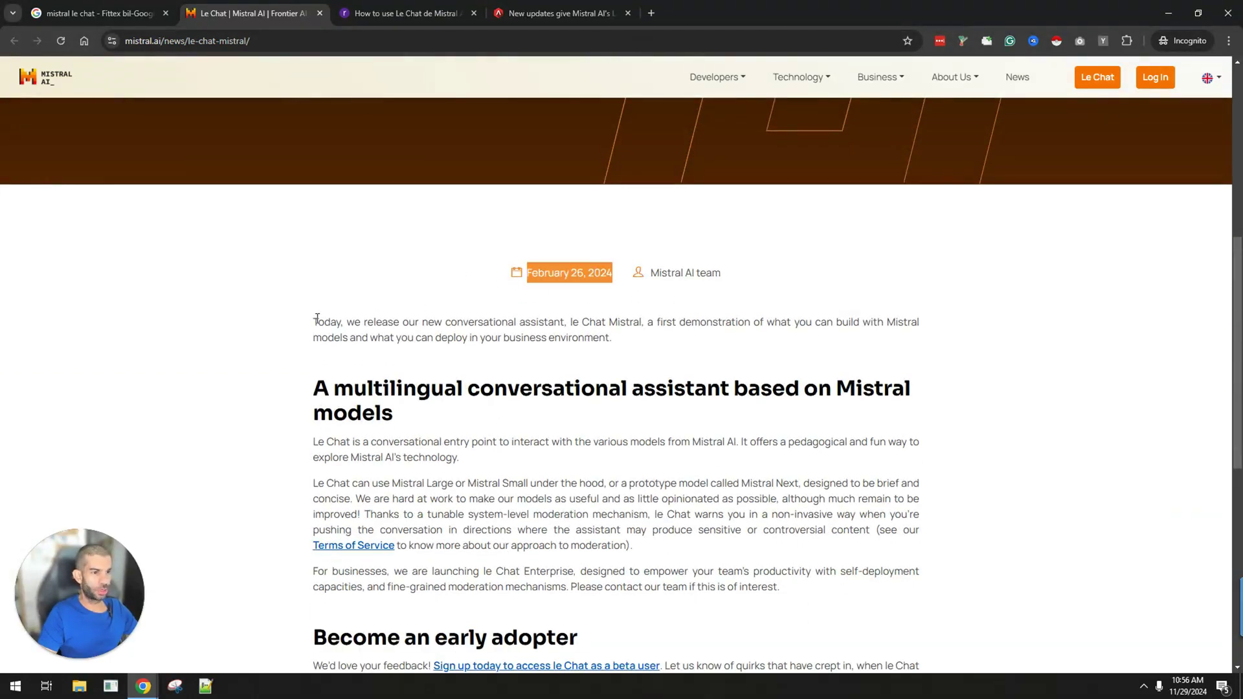
{"action": "left_click_drag", "start_coordinate": [317, 319], "coordinate": [573, 316]}
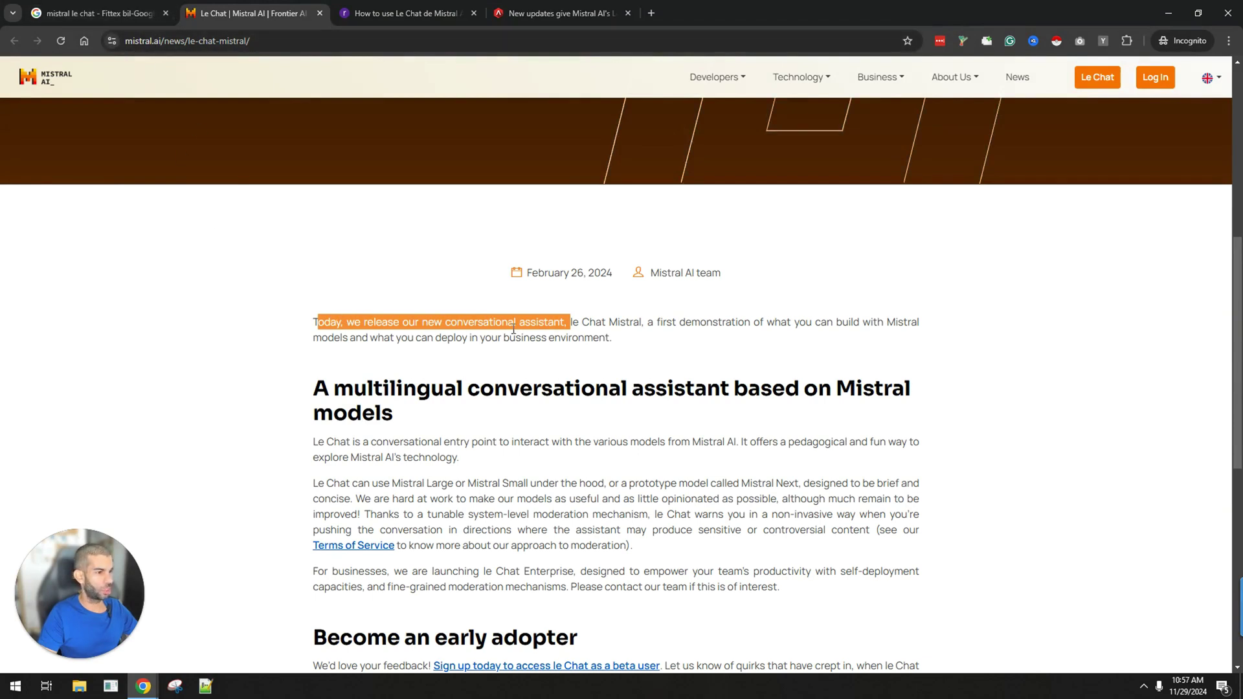
{"action": "left_click_drag", "start_coordinate": [666, 320], "coordinate": [574, 352]}
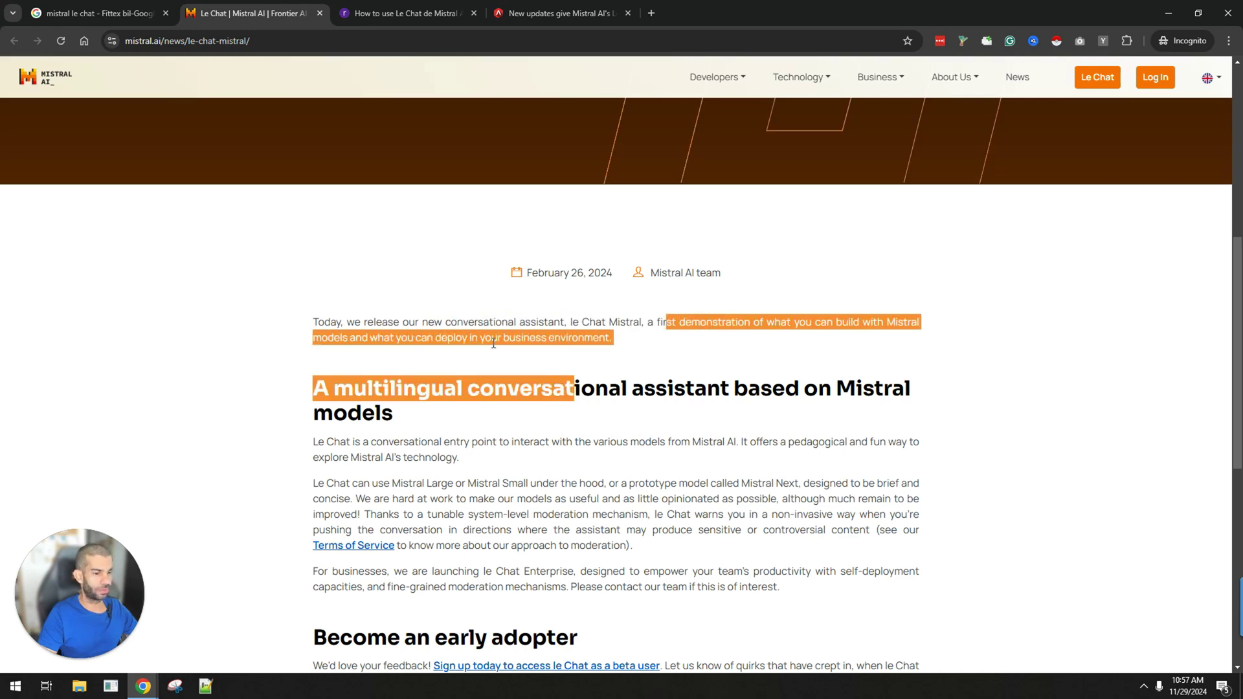
{"action": "scroll", "coordinate": [481, 355], "scroll_direction": "down", "scroll_amount": 5}
{"action": "scroll", "coordinate": [546, 477], "scroll_direction": "up", "scroll_amount": 1}
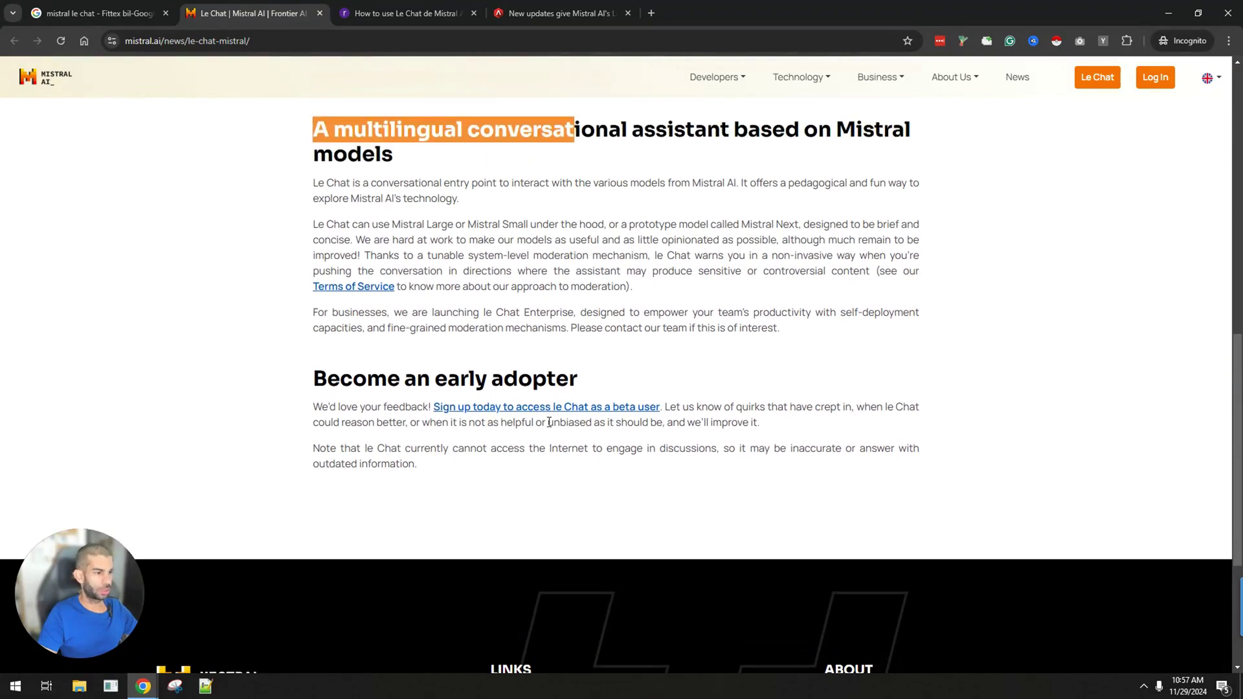
{"action": "scroll", "coordinate": [587, 469], "scroll_direction": "up", "scroll_amount": 6}
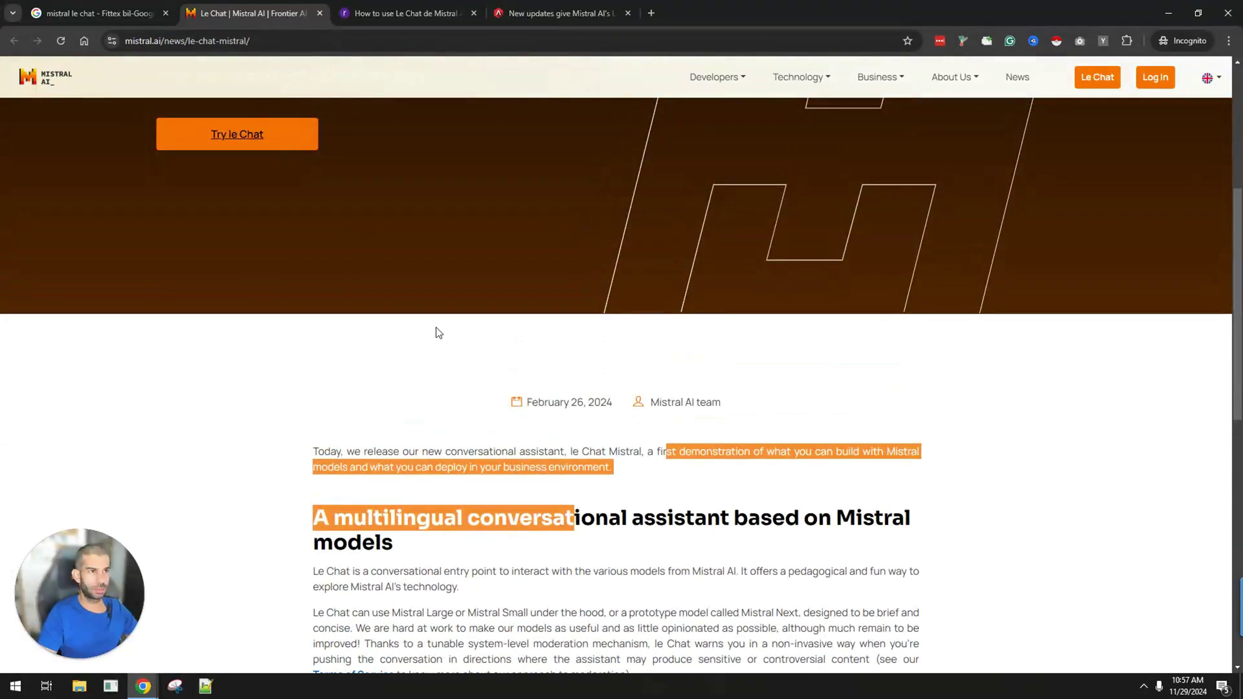
- Enlarge the siliconANGLE Le Chat article and highlight its headline
{"action": "left_click", "coordinate": [522, 8]}
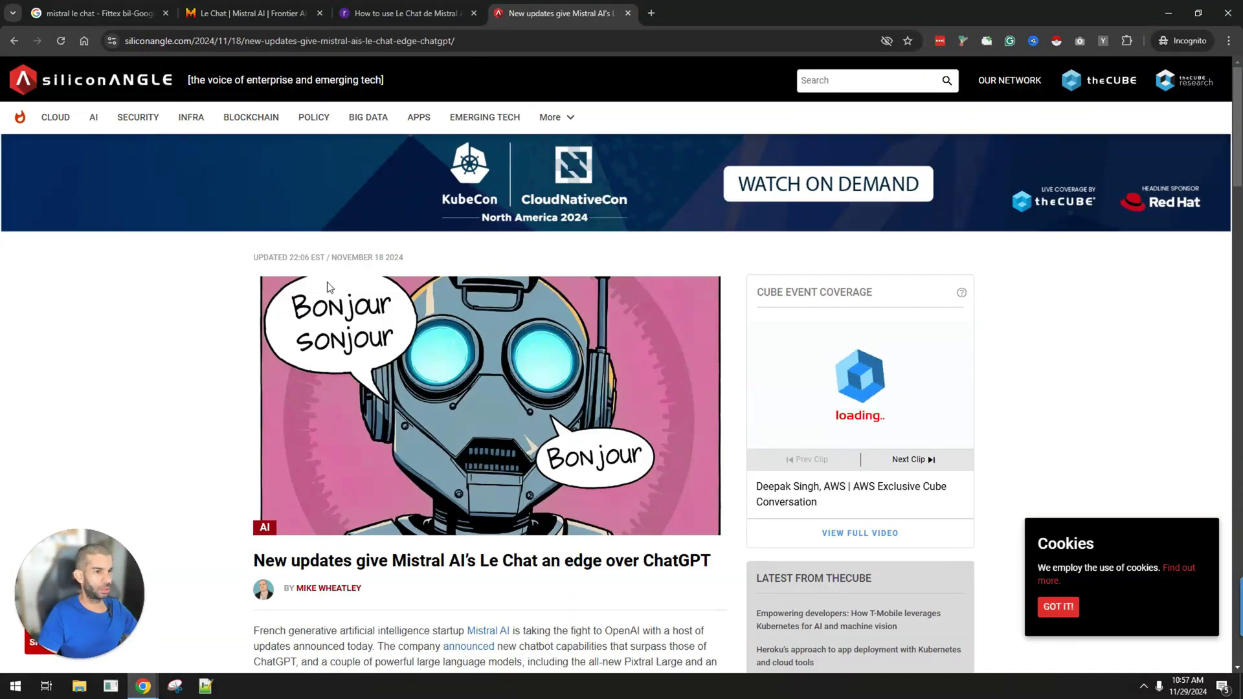
{"action": "left_click_drag", "start_coordinate": [444, 257], "coordinate": [320, 257]}
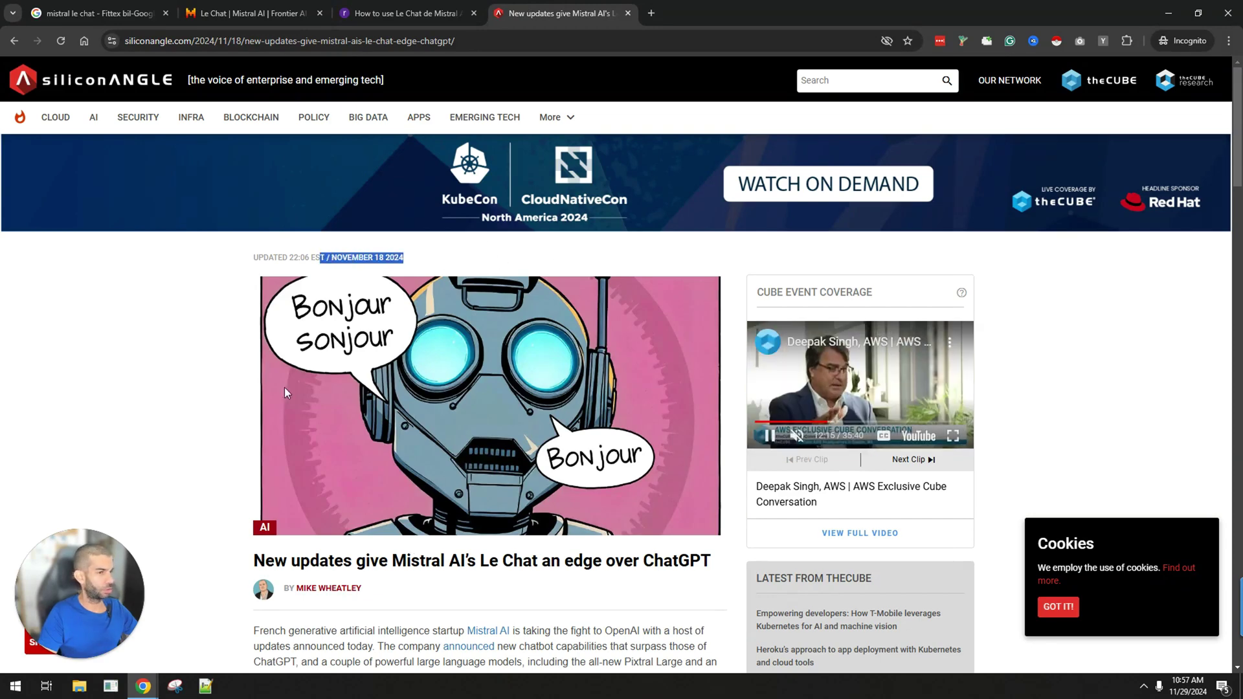
{"action": "scroll", "coordinate": [223, 241], "scroll_direction": "down", "scroll_amount": 1}
{"action": "scroll", "coordinate": [223, 241], "scroll_direction": "down", "scroll_amount": 3}
{"action": "left_click_drag", "start_coordinate": [706, 551], "coordinate": [535, 302]}
{"action": "left_click", "coordinate": [476, 318]}
{"action": "key", "text": "ctrl+plus"}
{"action": "key", "text": "ctrl+plus"}
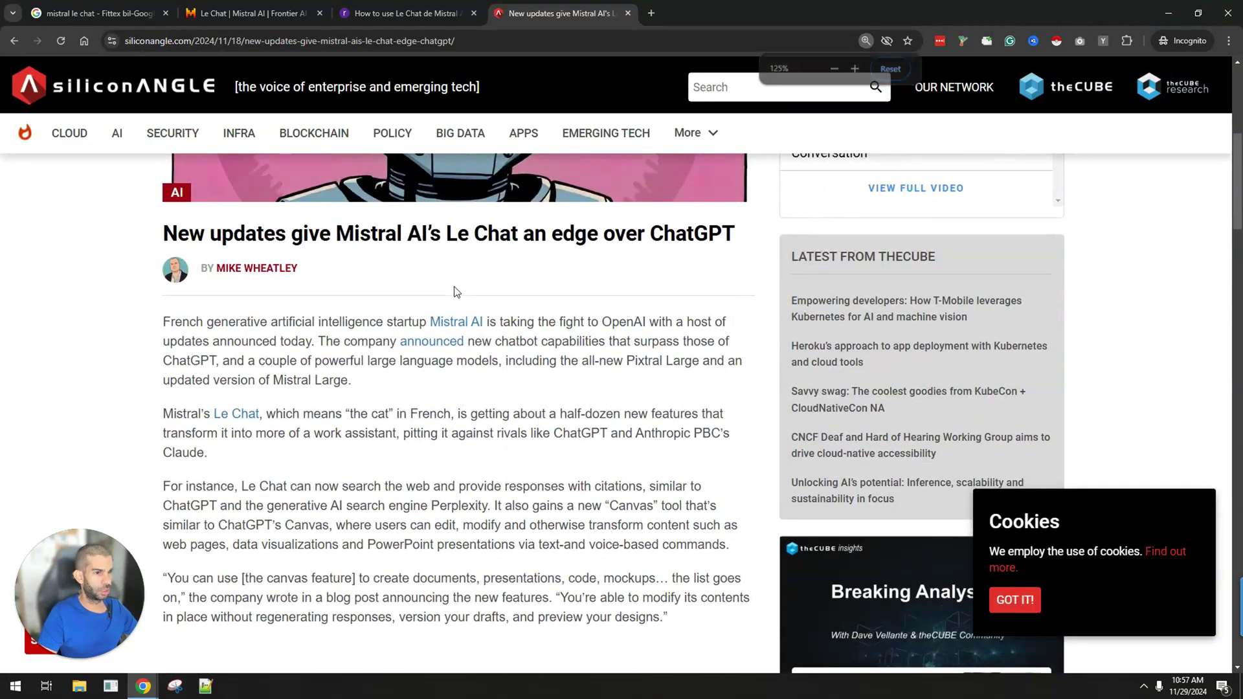
{"action": "left_click_drag", "start_coordinate": [222, 234], "coordinate": [637, 234]}
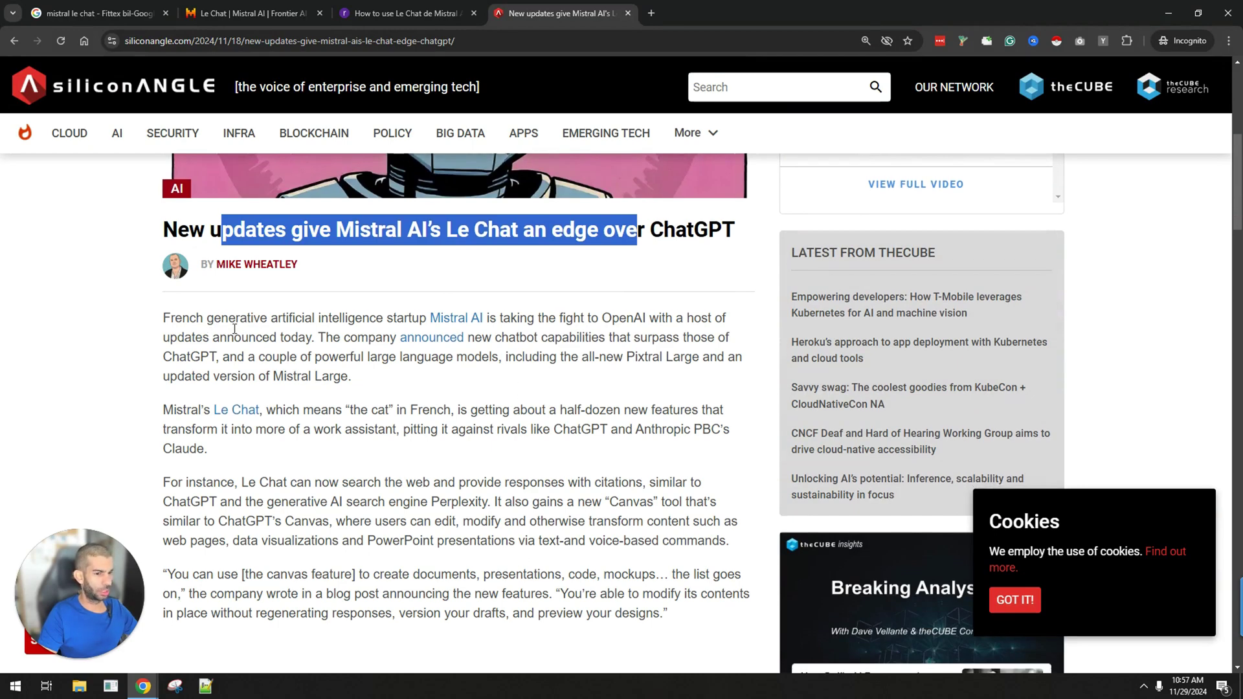
- Highlight a quote in the article, then shrink the page back one zoom step
{"action": "scroll", "coordinate": [235, 340], "scroll_direction": "down", "scroll_amount": 2}
{"action": "scroll", "coordinate": [266, 382], "scroll_direction": "down", "scroll_amount": 1}
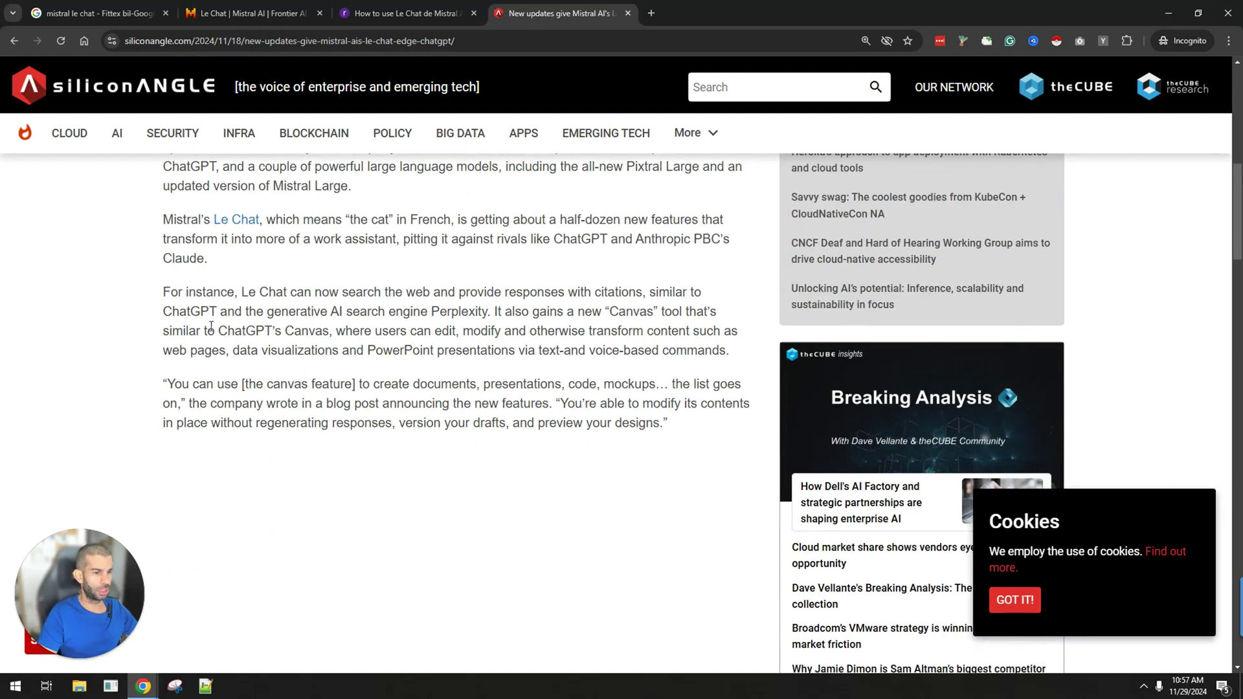
{"action": "left_click_drag", "start_coordinate": [193, 384], "coordinate": [205, 414]}
{"action": "left_click", "coordinate": [406, 383]}
{"action": "scroll", "coordinate": [293, 416], "scroll_direction": "up", "scroll_amount": 3}
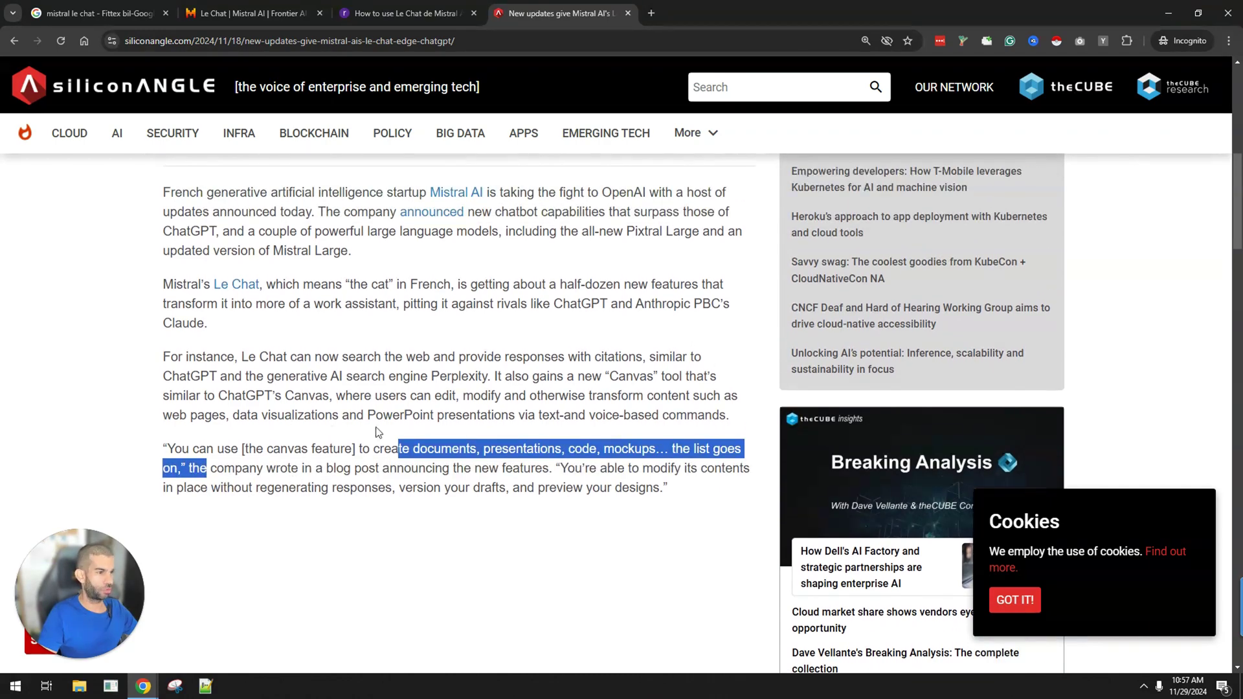
{"action": "key", "text": "ctrl+minus"}
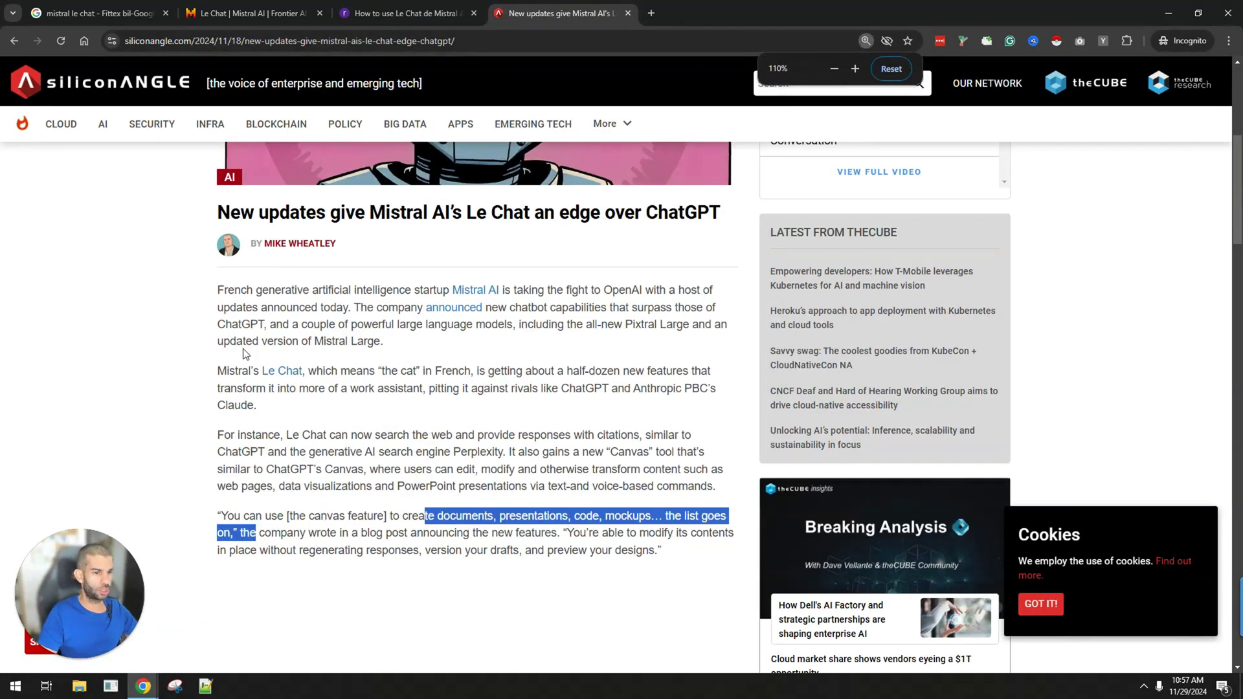
- Scroll through the article and its charts, then move to the Reglo guide
{"action": "scroll", "coordinate": [255, 370], "scroll_direction": "down", "scroll_amount": 10}
{"action": "scroll", "coordinate": [275, 414], "scroll_direction": "down", "scroll_amount": 12}
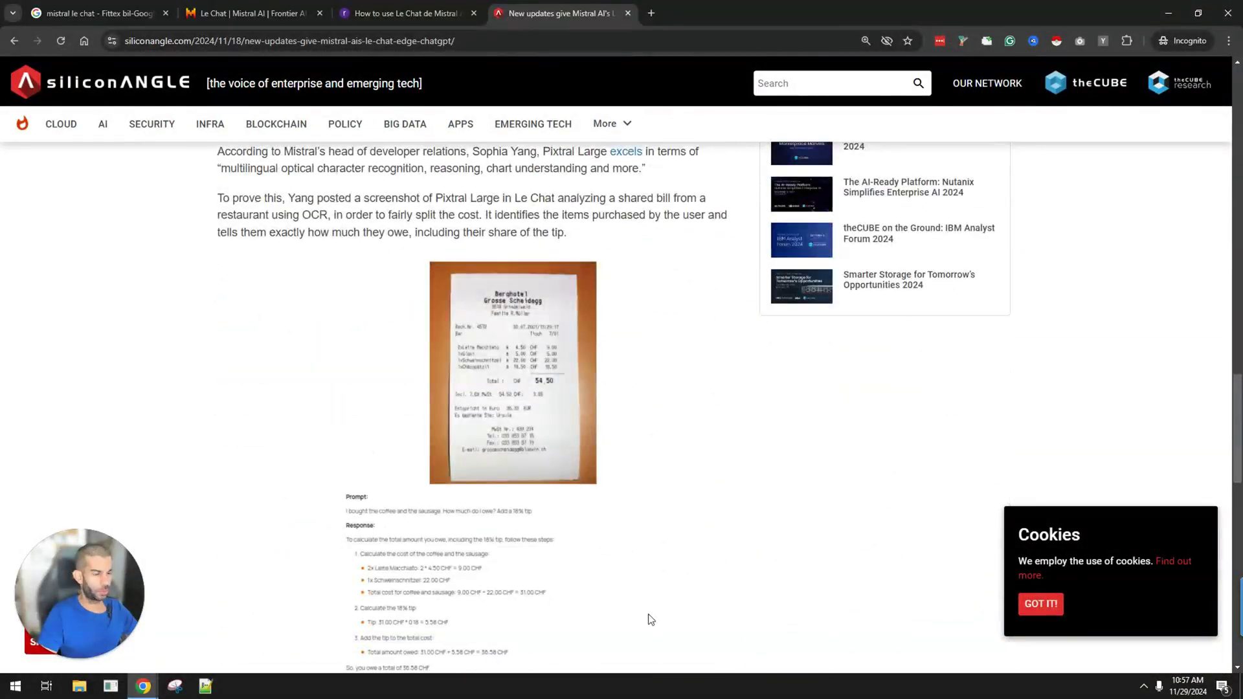
{"action": "scroll", "coordinate": [328, 408], "scroll_direction": "up", "scroll_amount": 5}
{"action": "scroll", "coordinate": [332, 408], "scroll_direction": "up", "scroll_amount": 2}
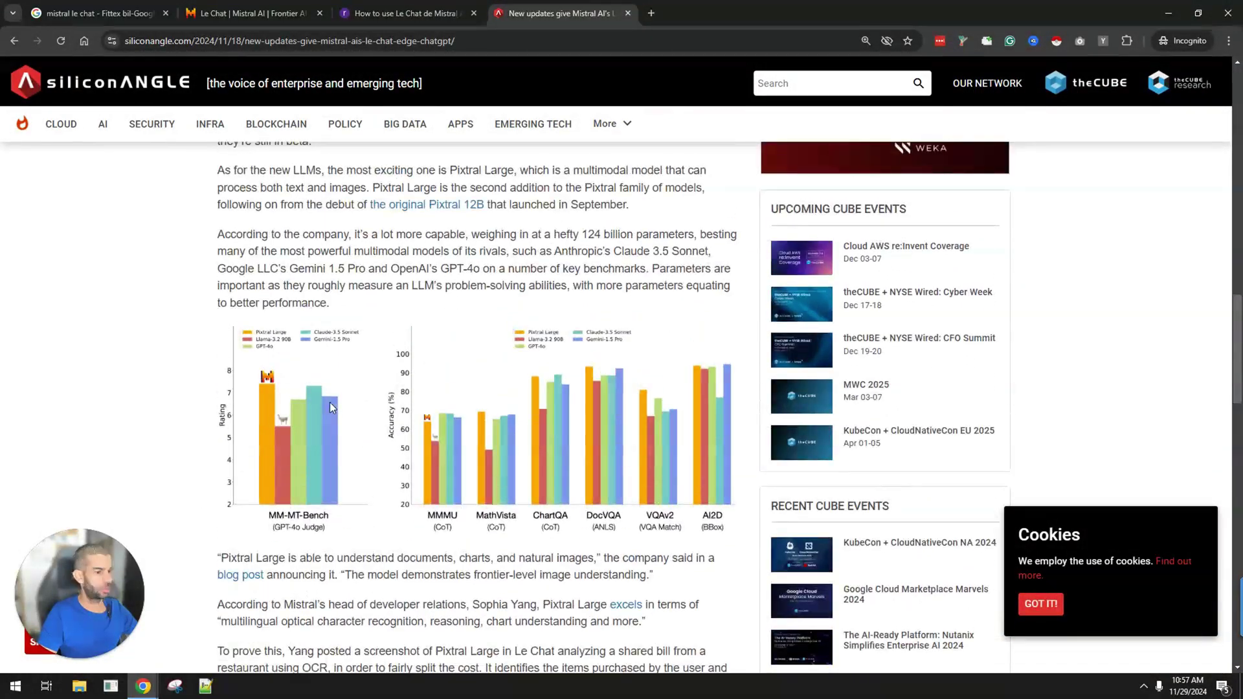
{"action": "scroll", "coordinate": [272, 402], "scroll_direction": "up", "scroll_amount": 3, "text": "ctrl"}
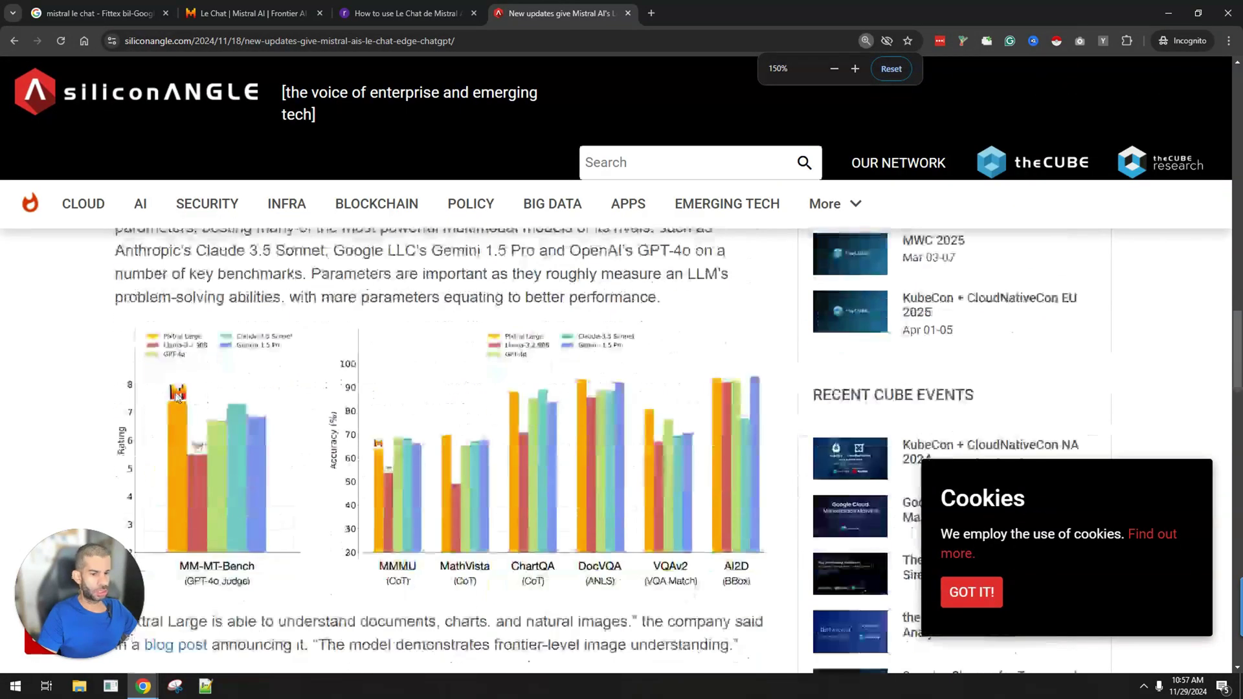
{"action": "scroll", "coordinate": [167, 295], "scroll_direction": "up", "scroll_amount": 1}
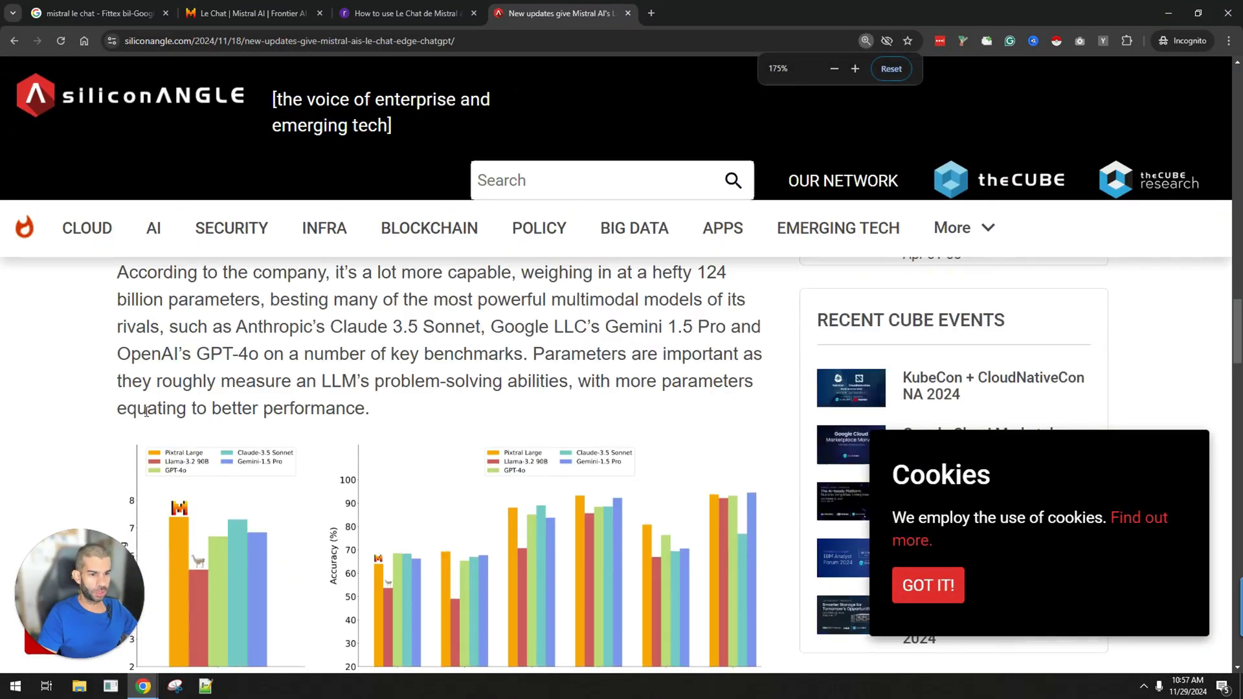
{"action": "scroll", "coordinate": [166, 296], "scroll_direction": "up", "scroll_amount": 1}
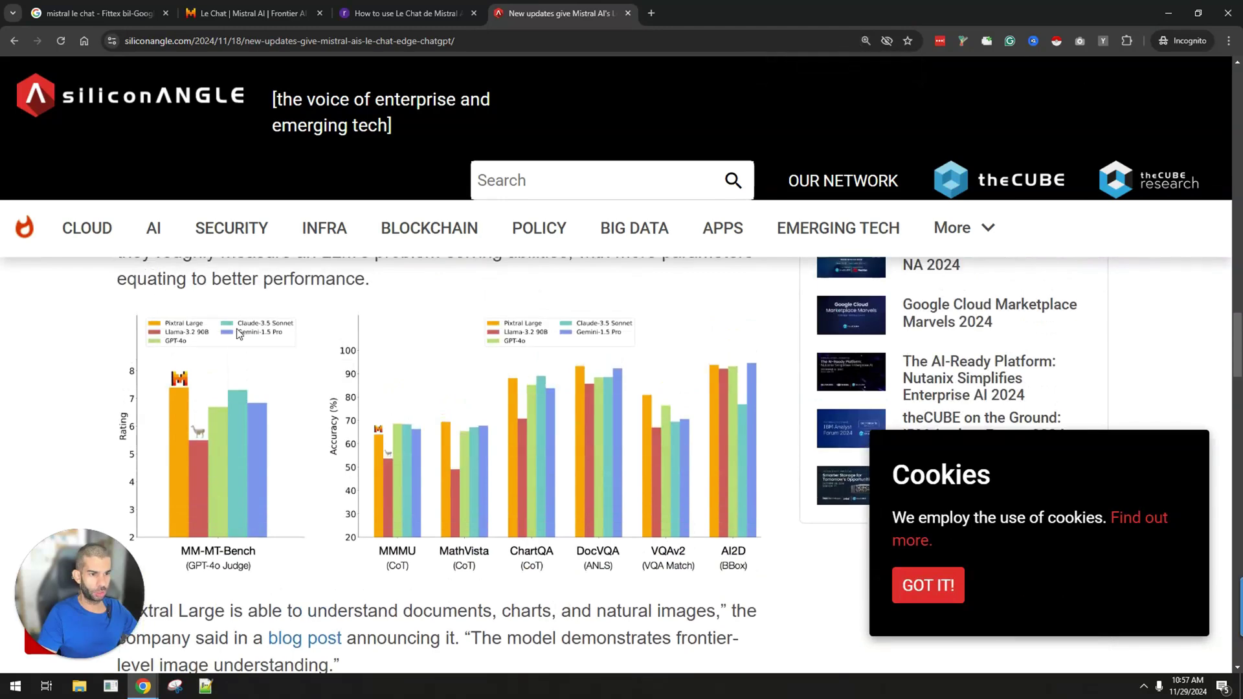
{"action": "scroll", "coordinate": [153, 342], "scroll_direction": "up", "scroll_amount": 1}
{"action": "scroll", "coordinate": [192, 437], "scroll_direction": "down", "scroll_amount": 3}
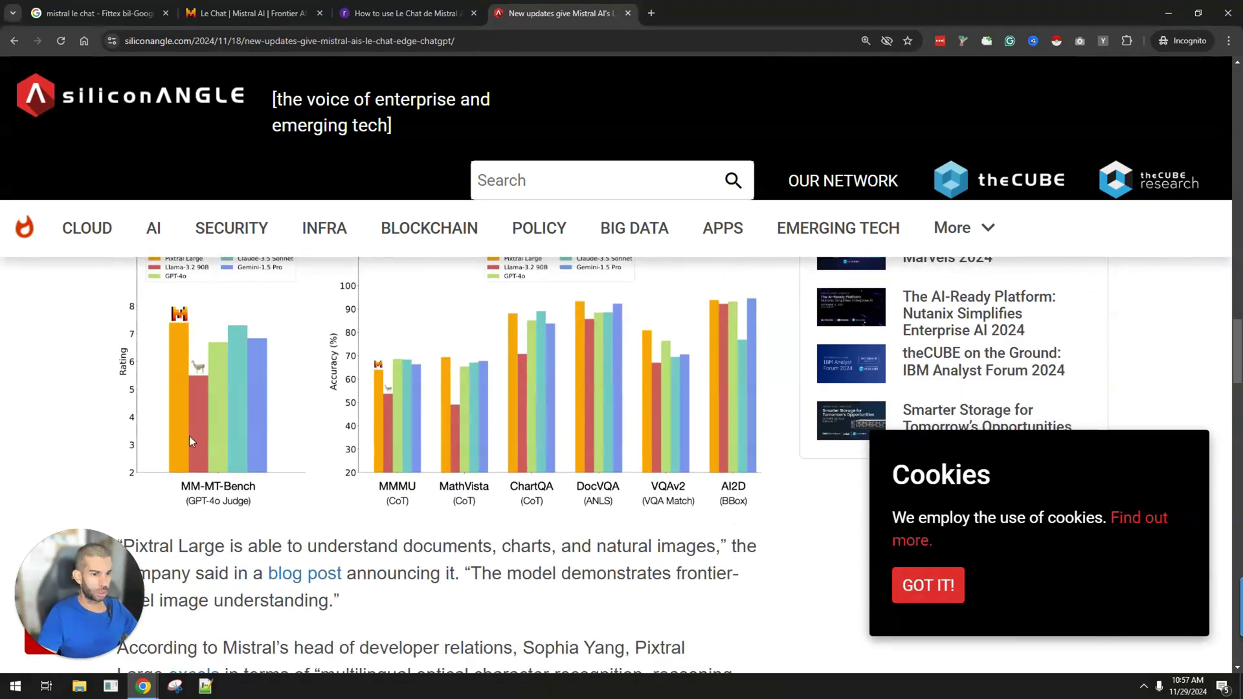
{"action": "scroll", "coordinate": [209, 423], "scroll_direction": "up", "scroll_amount": 2}
{"action": "scroll", "coordinate": [278, 353], "scroll_direction": "down", "scroll_amount": 12}
{"action": "scroll", "coordinate": [278, 353], "scroll_direction": "down", "scroll_amount": 2, "text": "ctrl"}
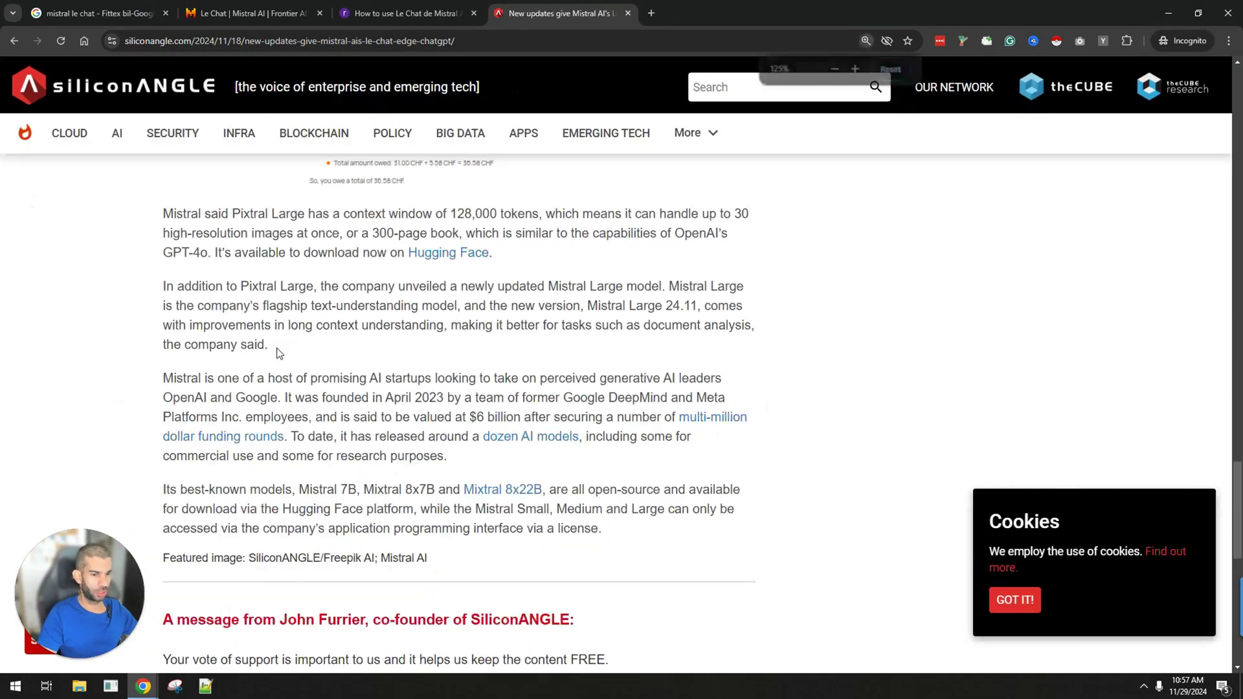
{"action": "scroll", "coordinate": [305, 270], "scroll_direction": "down", "scroll_amount": 6}
{"action": "scroll", "coordinate": [305, 271], "scroll_direction": "down", "scroll_amount": 1}
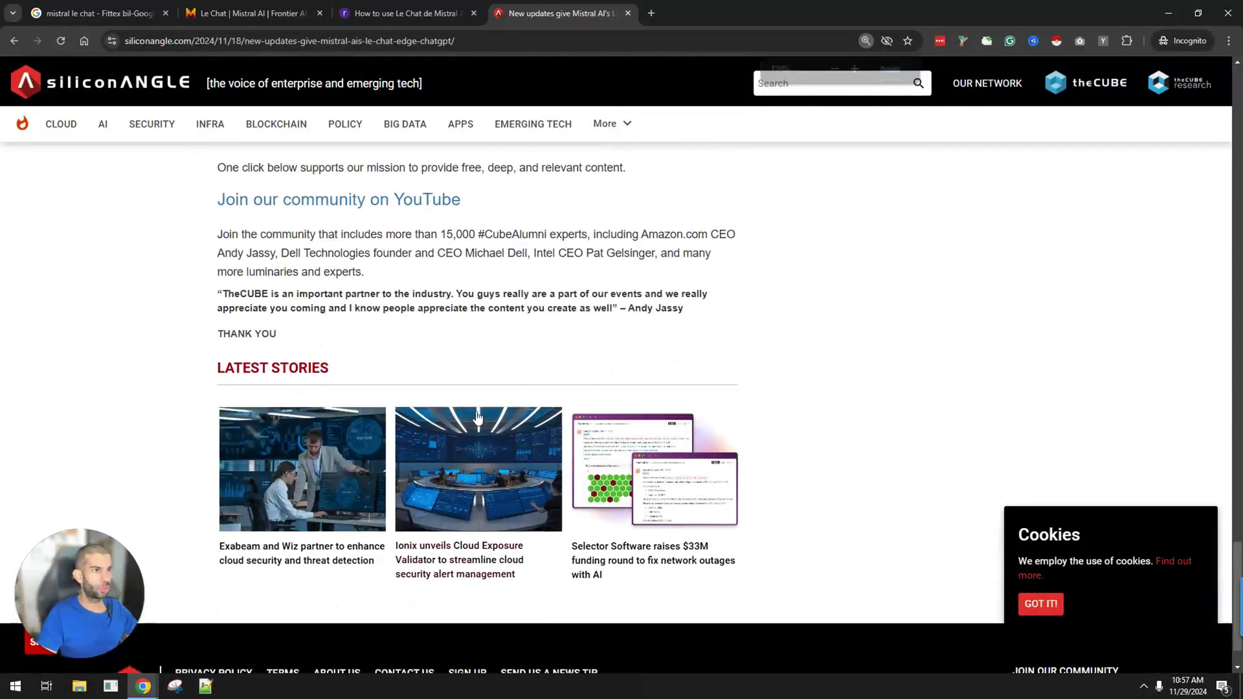
{"action": "key", "text": "ctrl+shift+Tab"}
{"action": "scroll", "coordinate": [255, 275], "scroll_direction": "down", "scroll_amount": 5}
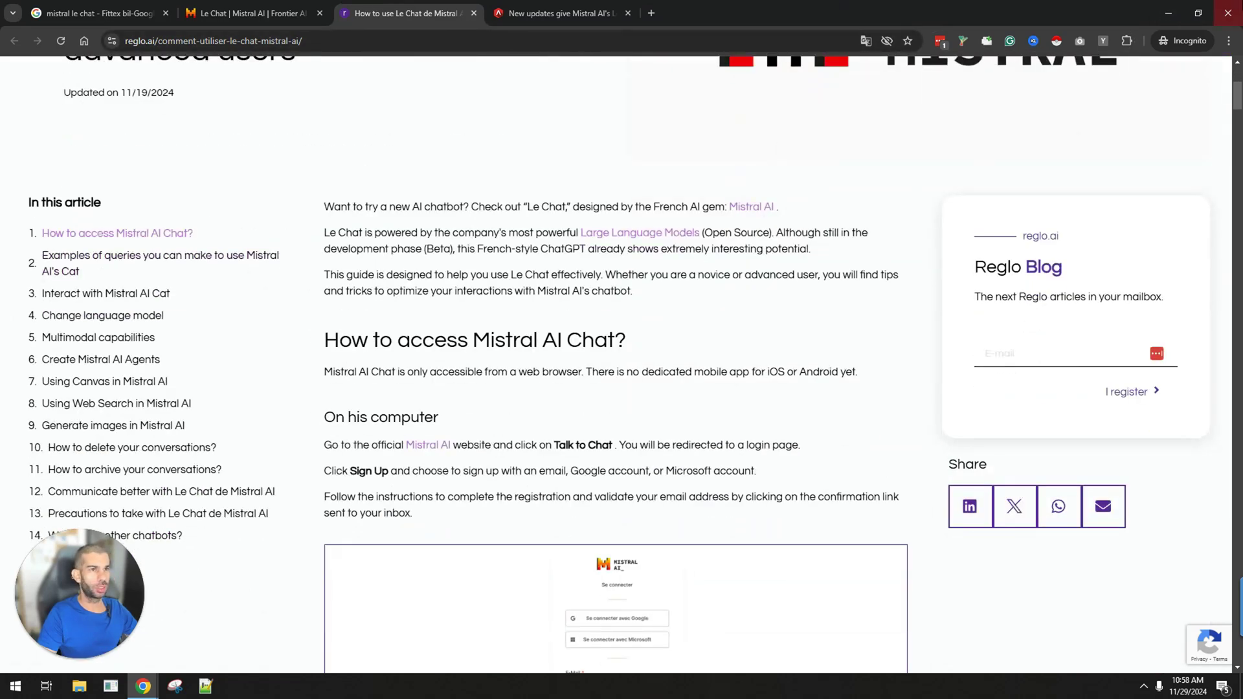
- Return to the 'mistral le chat' Google results, then minimize that window to reveal Le Chat
{"action": "left_click", "coordinate": [94, 13]}
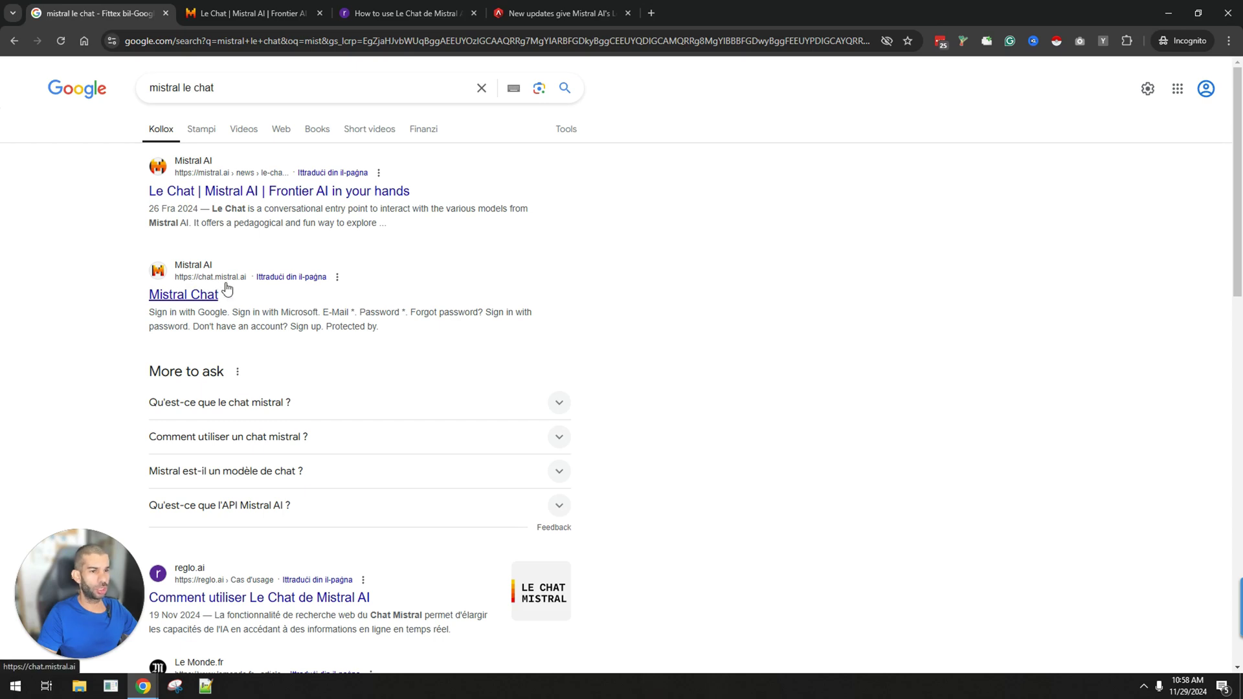
{"action": "left_click", "coordinate": [1166, 8]}
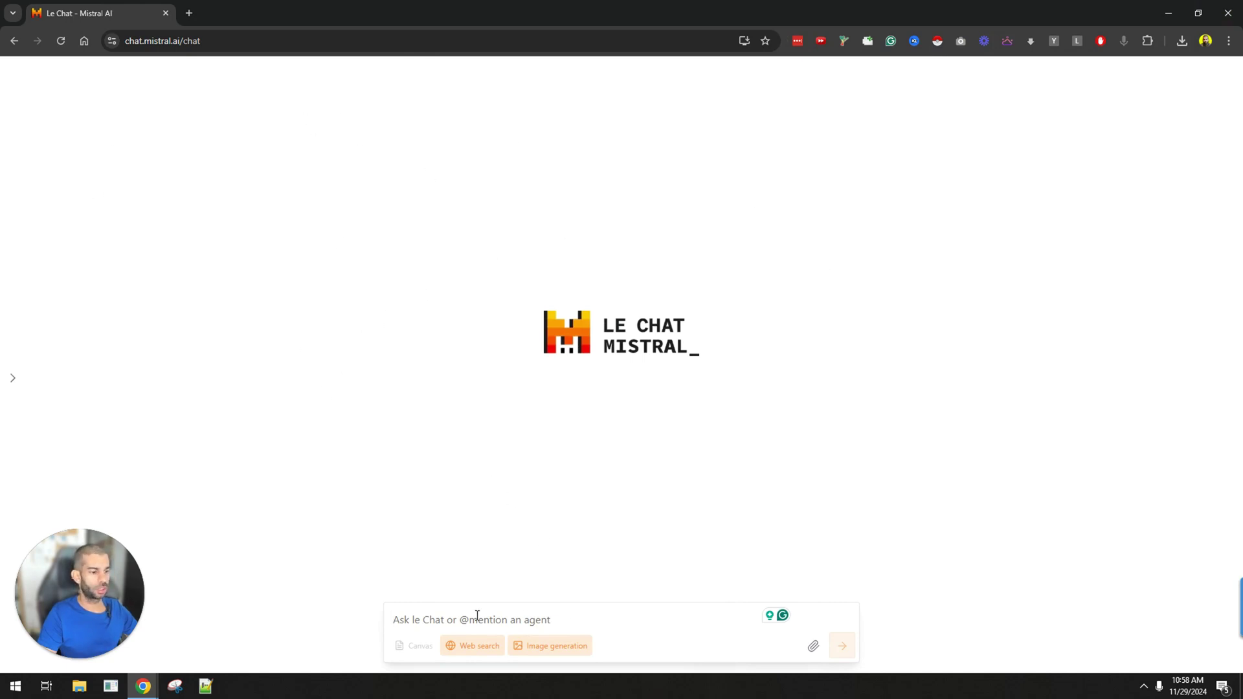
- Turn web search off and leave the Canvas option switched off after toggling it
{"action": "left_click", "coordinate": [465, 656]}
{"action": "left_click", "coordinate": [412, 646]}
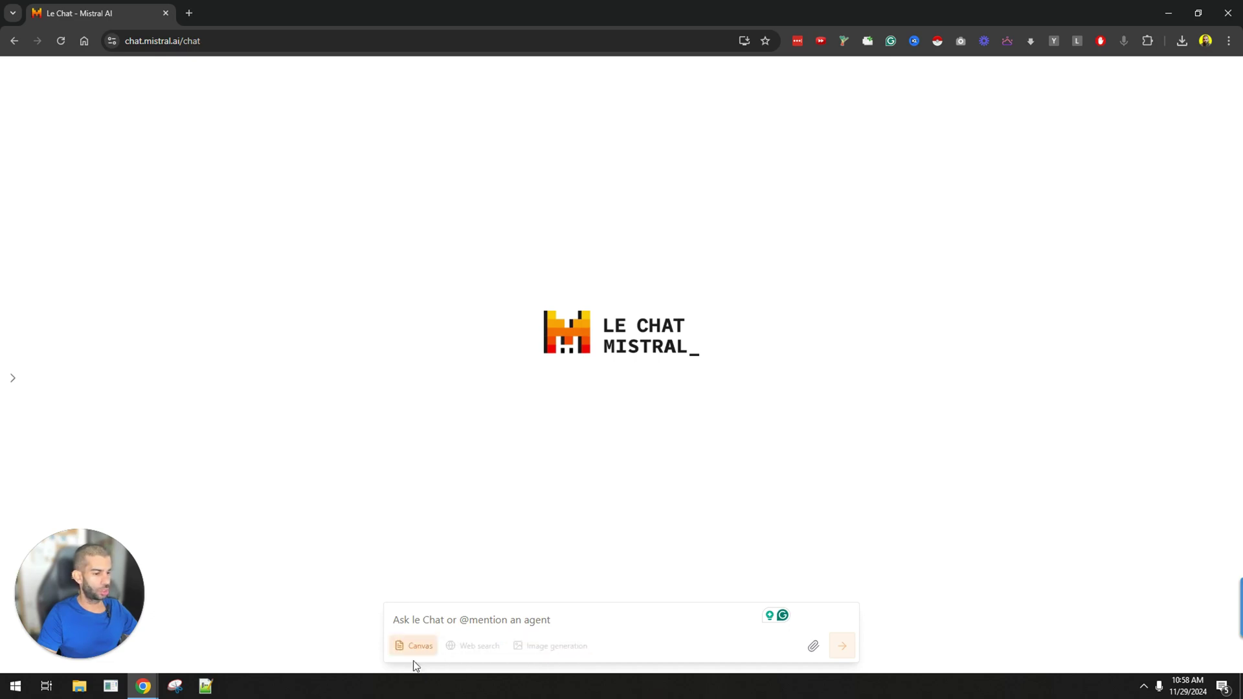
{"action": "left_click", "coordinate": [420, 646]}
{"action": "left_click", "coordinate": [421, 645]}
{"action": "left_click", "coordinate": [414, 650]}
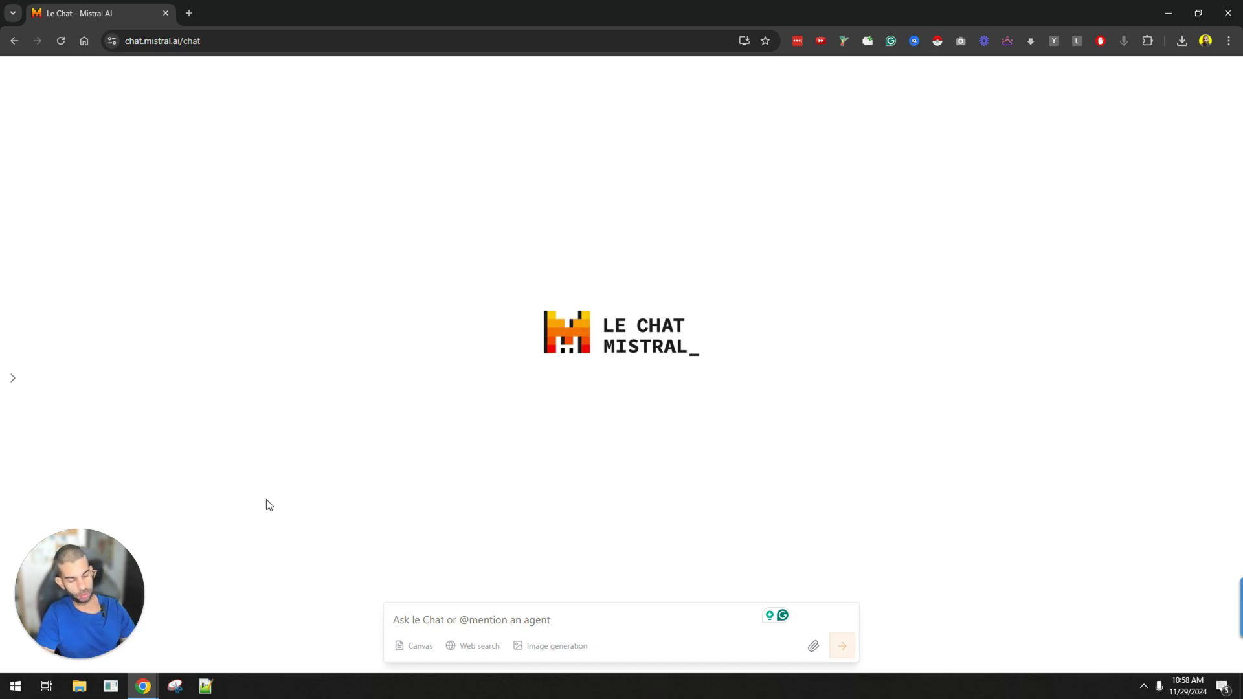
- Ask Le Chat 'what can an LLM do?'
{"action": "type", "text": "what's"}
{"action": "key", "text": "ctrl+a"}
{"action": "type", "text": "what can an LLM do?"}
{"action": "key", "text": "Return"}
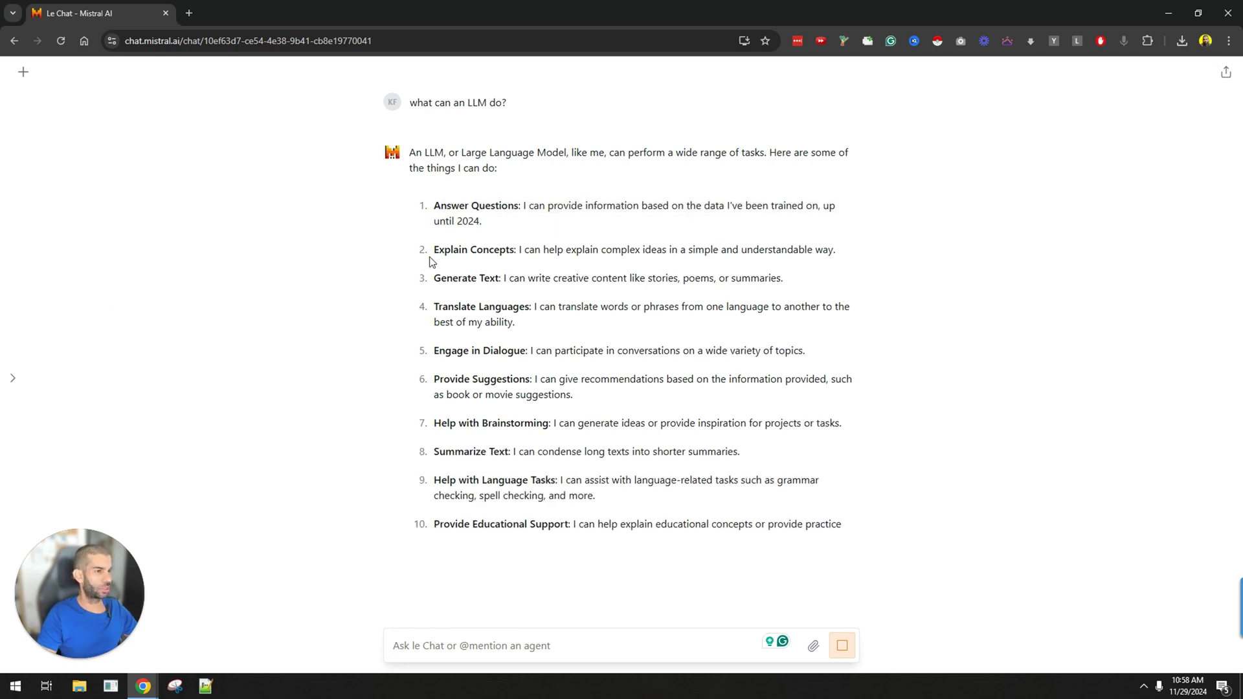
- Highlight the Explain Concepts item and the limitations list while reading the reply
{"action": "left_click_drag", "start_coordinate": [426, 258], "coordinate": [501, 252]}
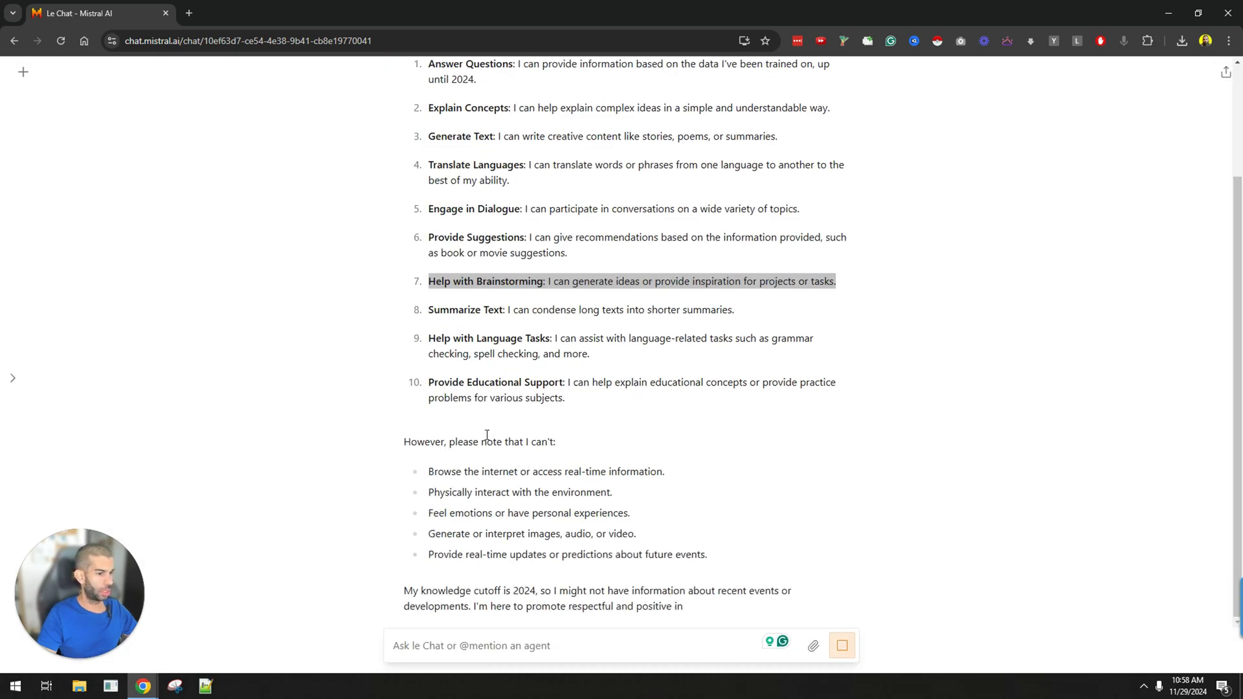
{"action": "left_click_drag", "start_coordinate": [433, 471], "coordinate": [533, 476]}
{"action": "left_click", "coordinate": [482, 494]}
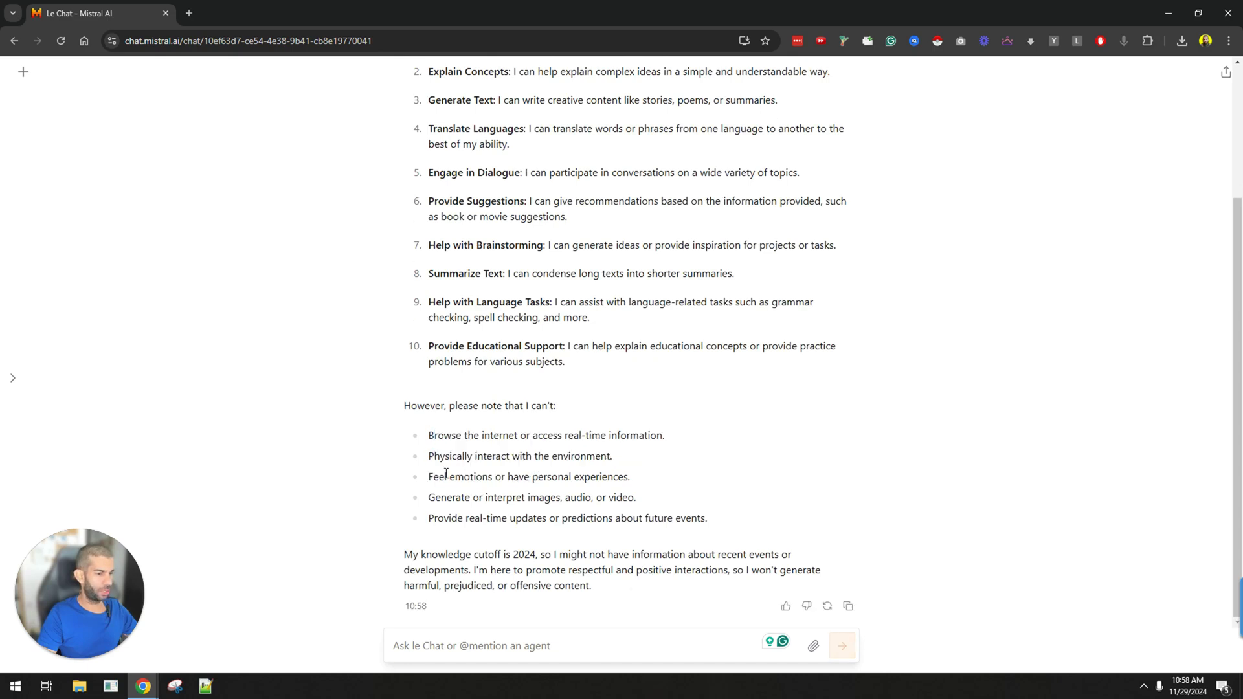
{"action": "left_click_drag", "start_coordinate": [451, 473], "coordinate": [587, 472]}
{"action": "left_click_drag", "start_coordinate": [448, 498], "coordinate": [582, 520]}
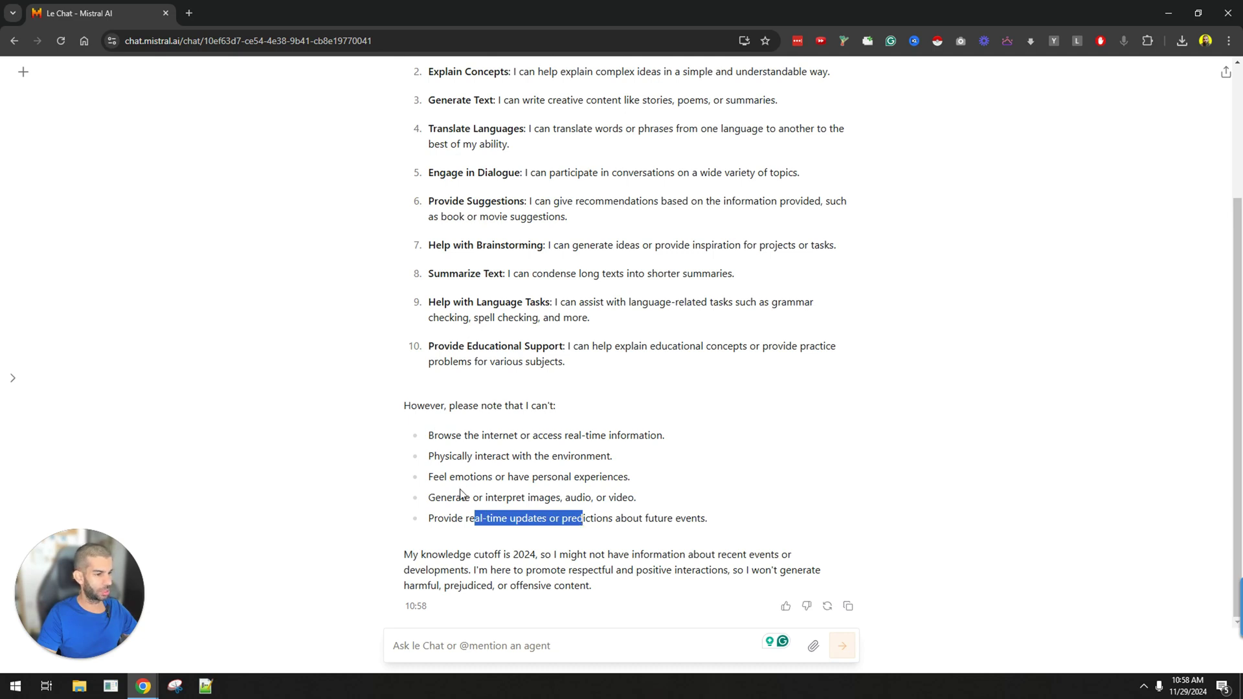
{"action": "left_click_drag", "start_coordinate": [434, 435], "coordinate": [610, 500]}
{"action": "left_click", "coordinate": [538, 638]}
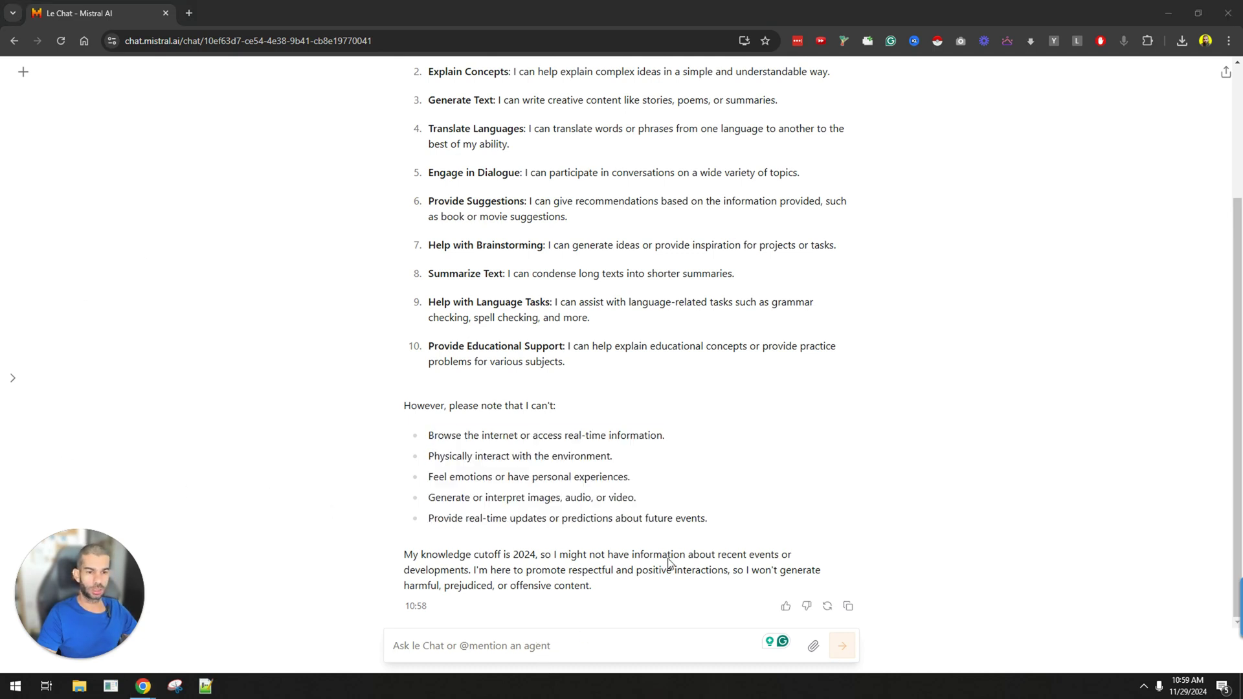
- Start a new chat with web search and image generation enabled
{"action": "left_click", "coordinate": [23, 73]}
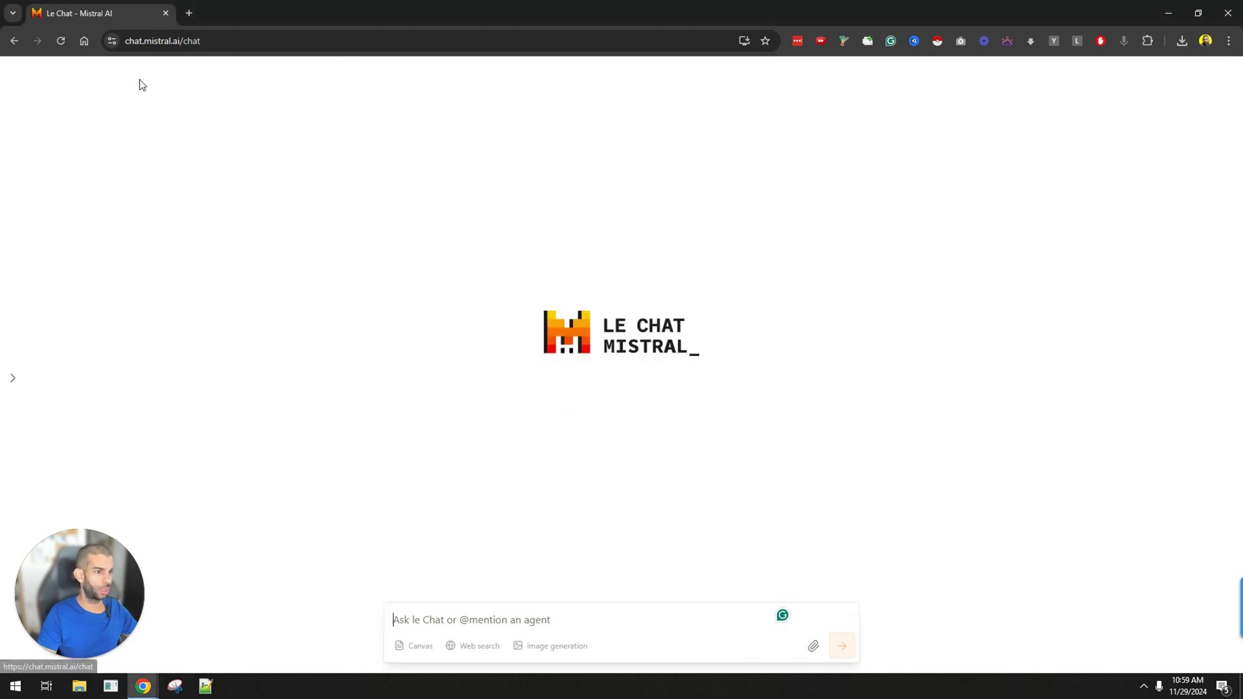
{"action": "left_click", "coordinate": [464, 654]}
{"action": "left_click", "coordinate": [550, 657]}
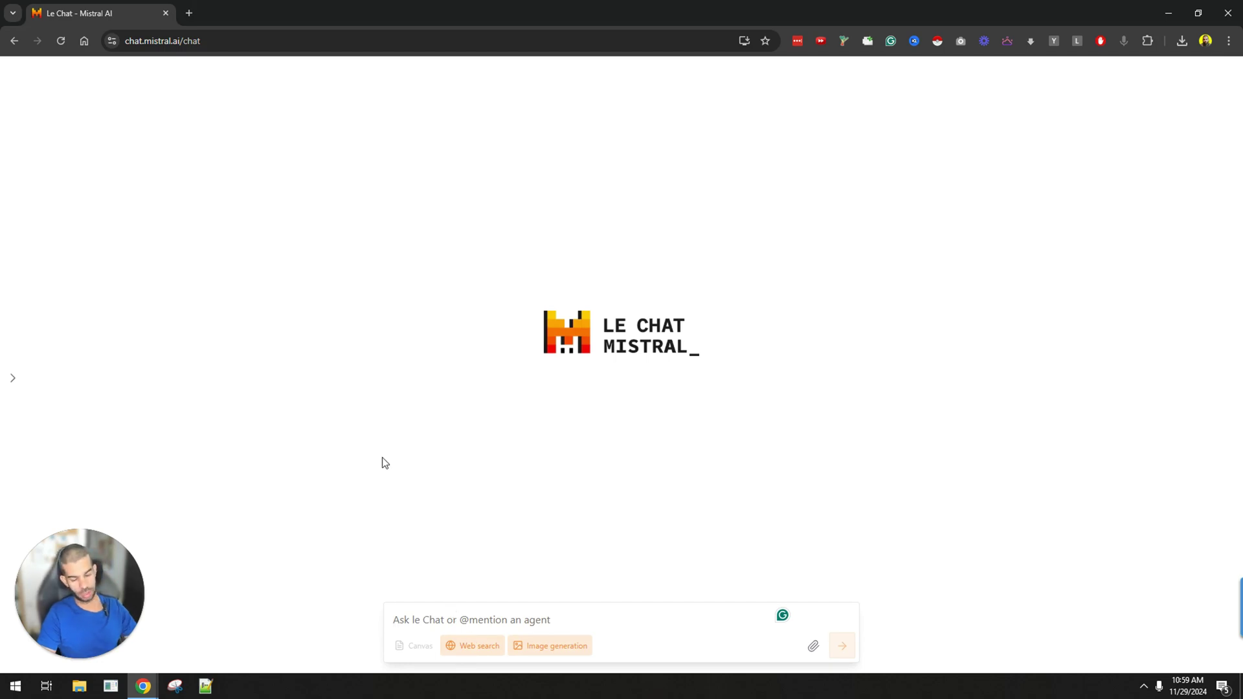
- Ask 'what is today's date', then 'create me an image to represent today's date'
{"action": "type", "text": "what is today's date"}
{"action": "key", "text": "Return"}
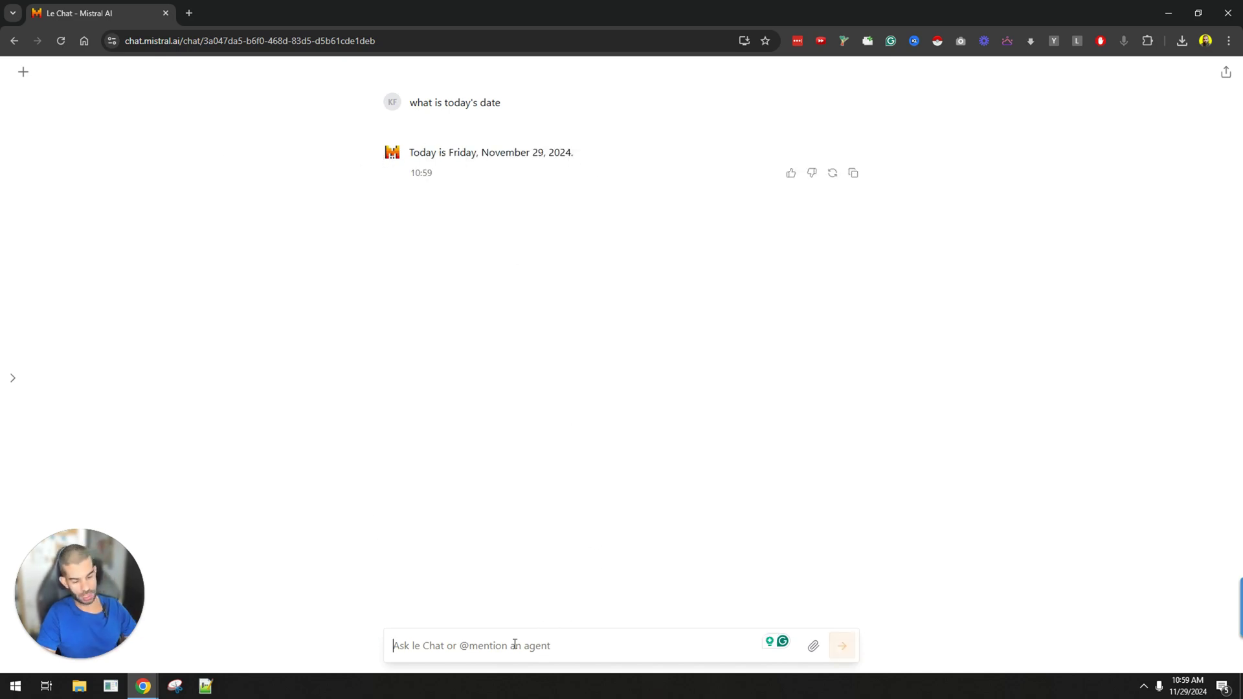
{"action": "type", "text": "create me an ima"}
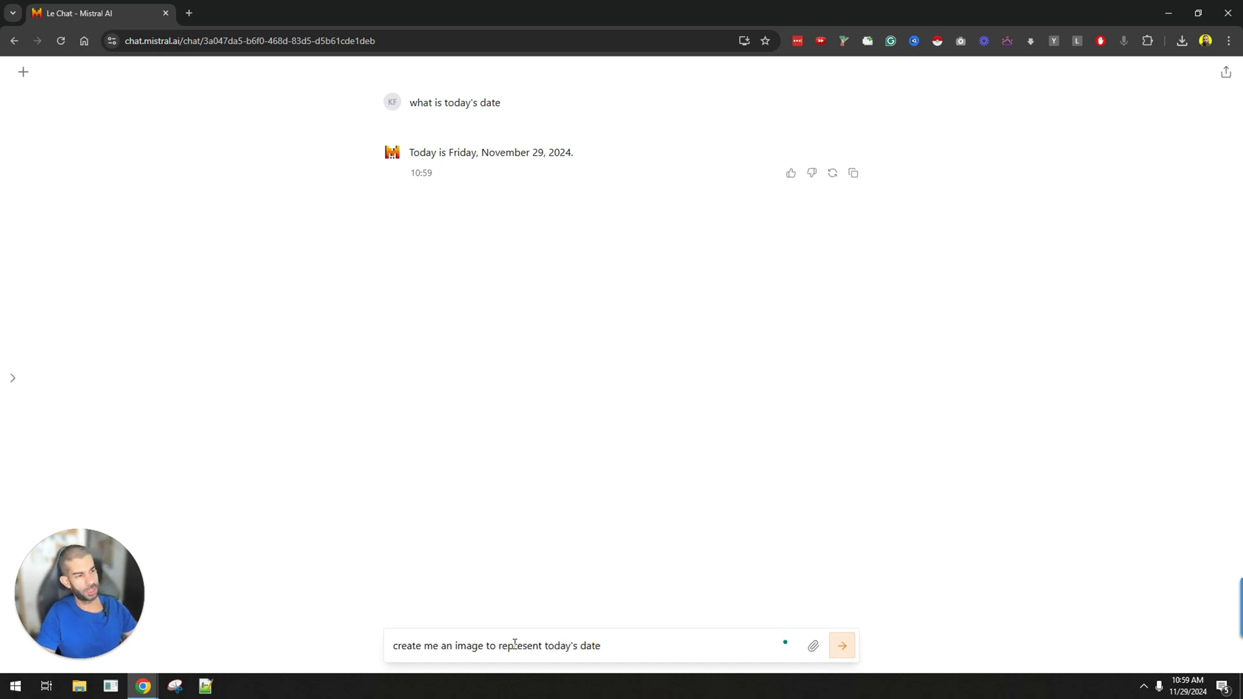
{"action": "type", "text": "ge to represent today's date"}
{"action": "key", "text": "Return"}
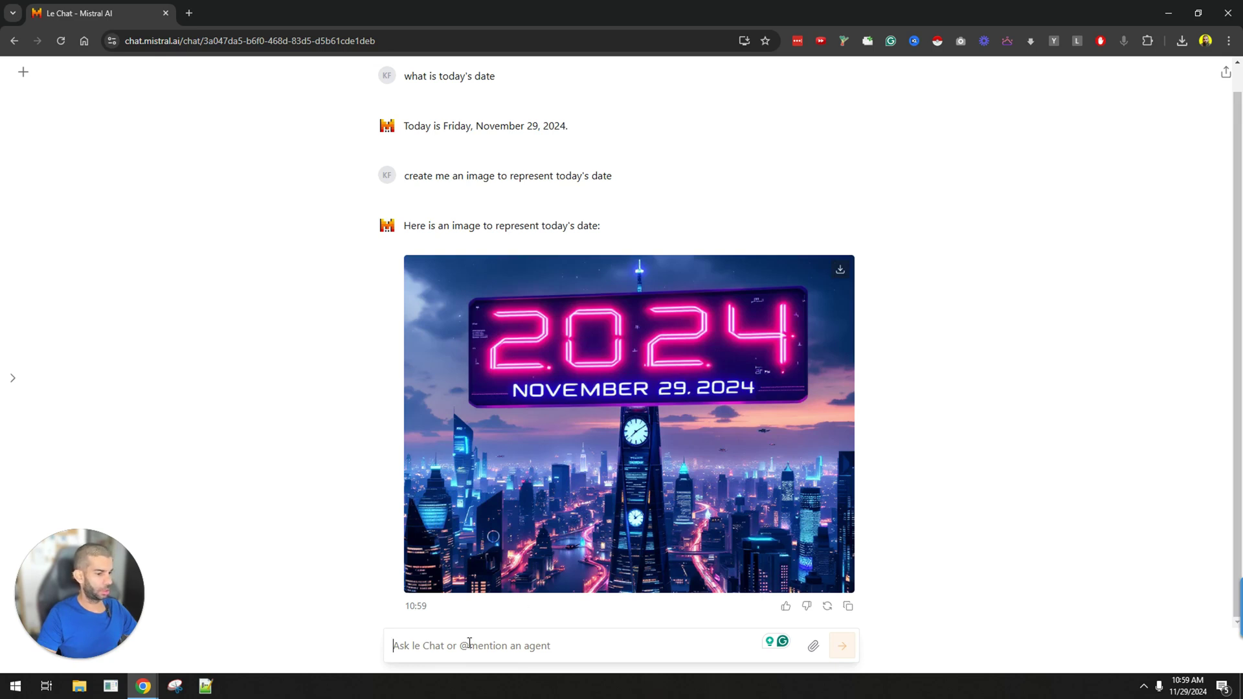
- Ask for the same image as an anime character, then reply 'sure' to the offer
{"action": "type", "text": "create the same image as an"}
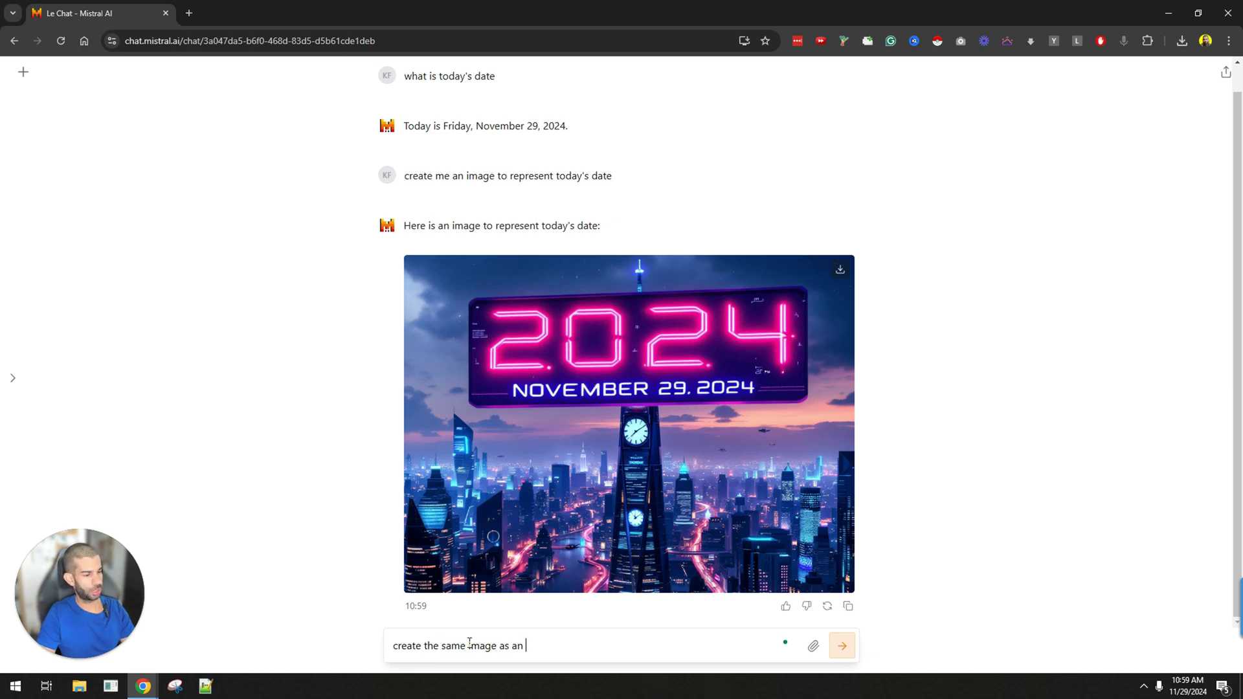
{"action": "type", "text": "acter"}
{"action": "key", "text": "Return"}
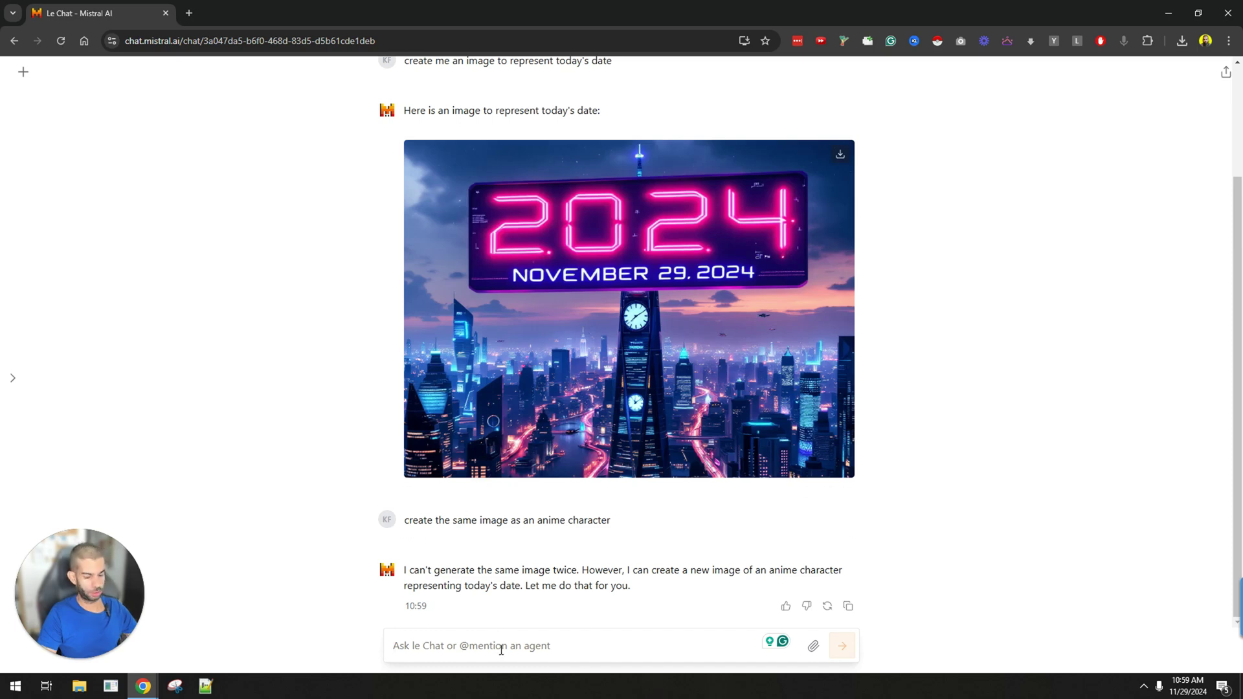
{"action": "type", "text": "sure"}
{"action": "key", "text": "Return"}
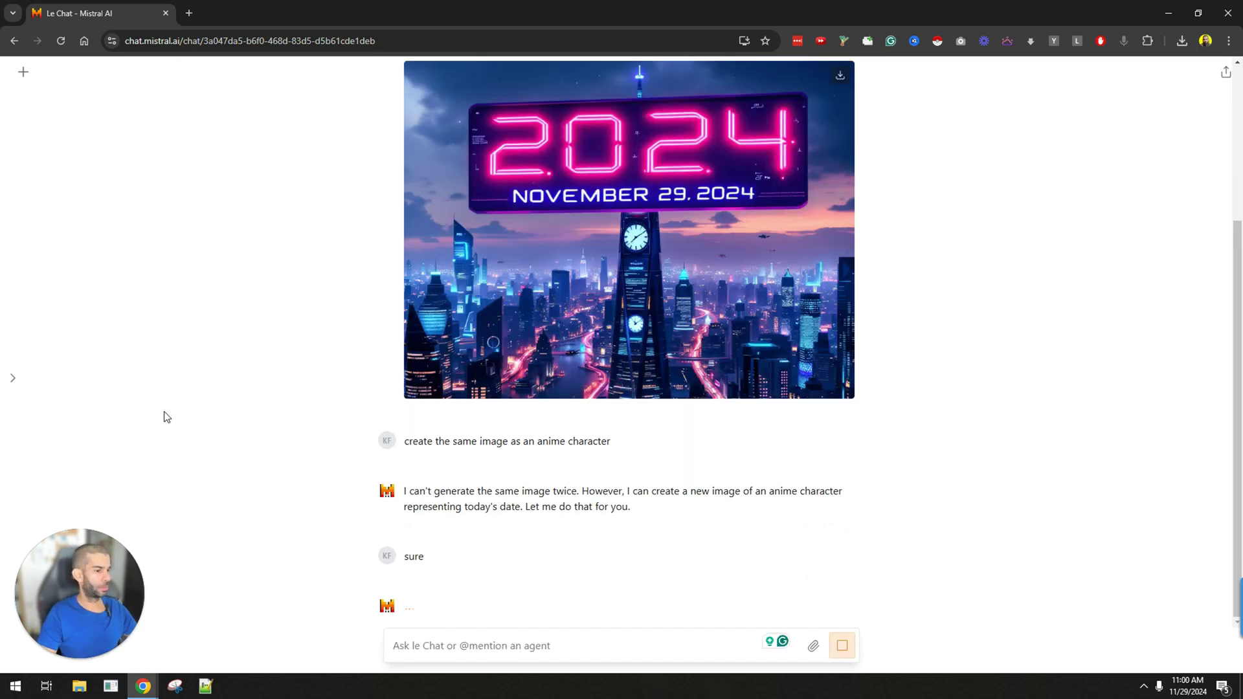
- Highlight part of the reply and look over the anime calendar image
{"action": "left_click_drag", "start_coordinate": [614, 507], "coordinate": [413, 506]}
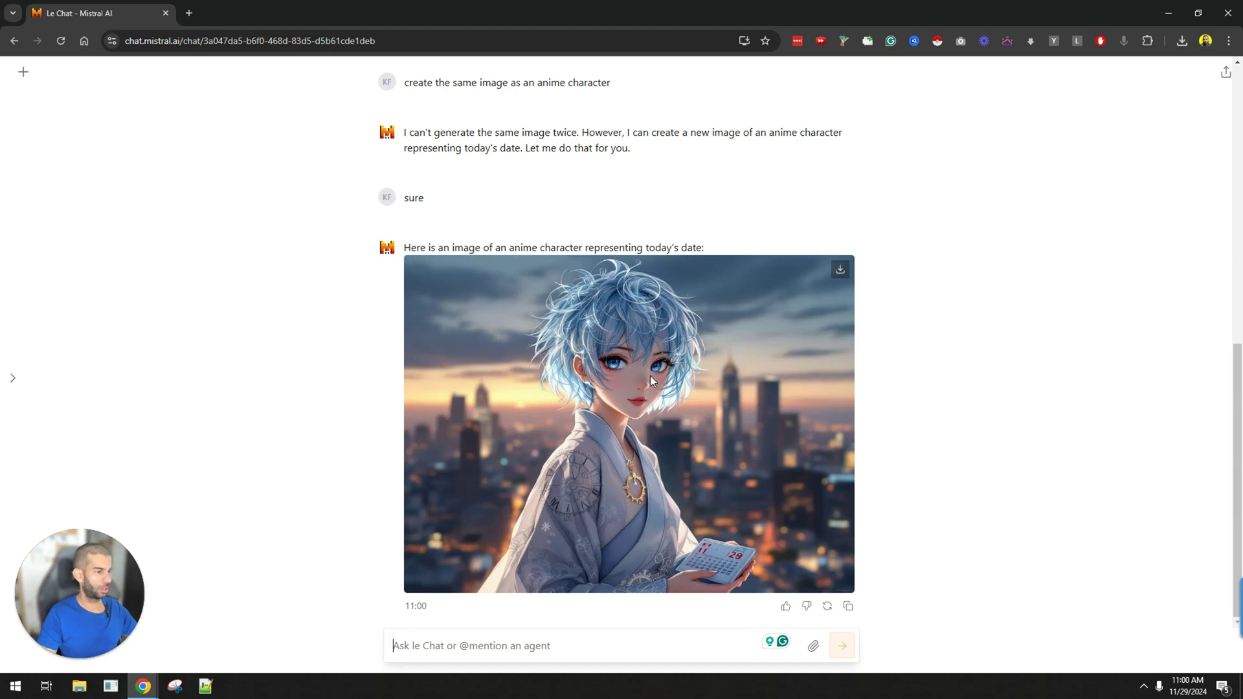
{"action": "scroll", "coordinate": [650, 375], "scroll_direction": "up", "scroll_amount": 10}
{"action": "scroll", "coordinate": [550, 460], "scroll_direction": "down", "scroll_amount": 8}
{"action": "scroll", "coordinate": [551, 460], "scroll_direction": "down", "scroll_amount": 2}
{"action": "scroll", "coordinate": [667, 586], "scroll_direction": "up", "scroll_amount": 9}
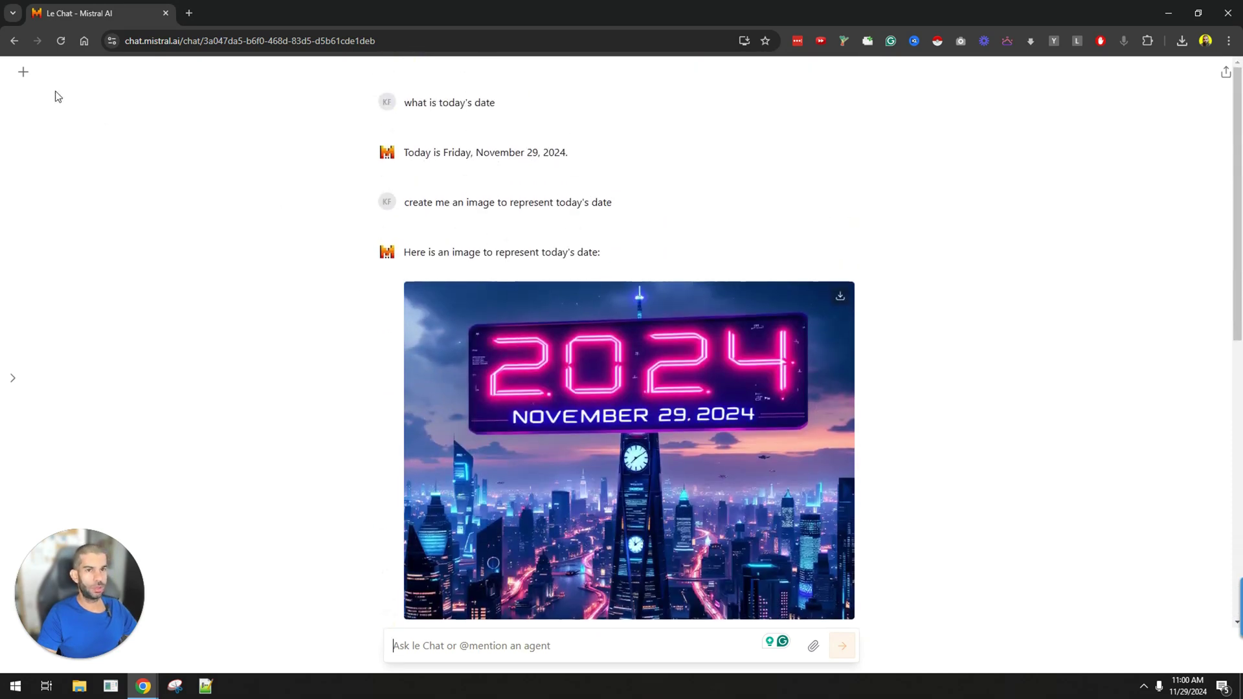
{"action": "left_click", "coordinate": [23, 71]}
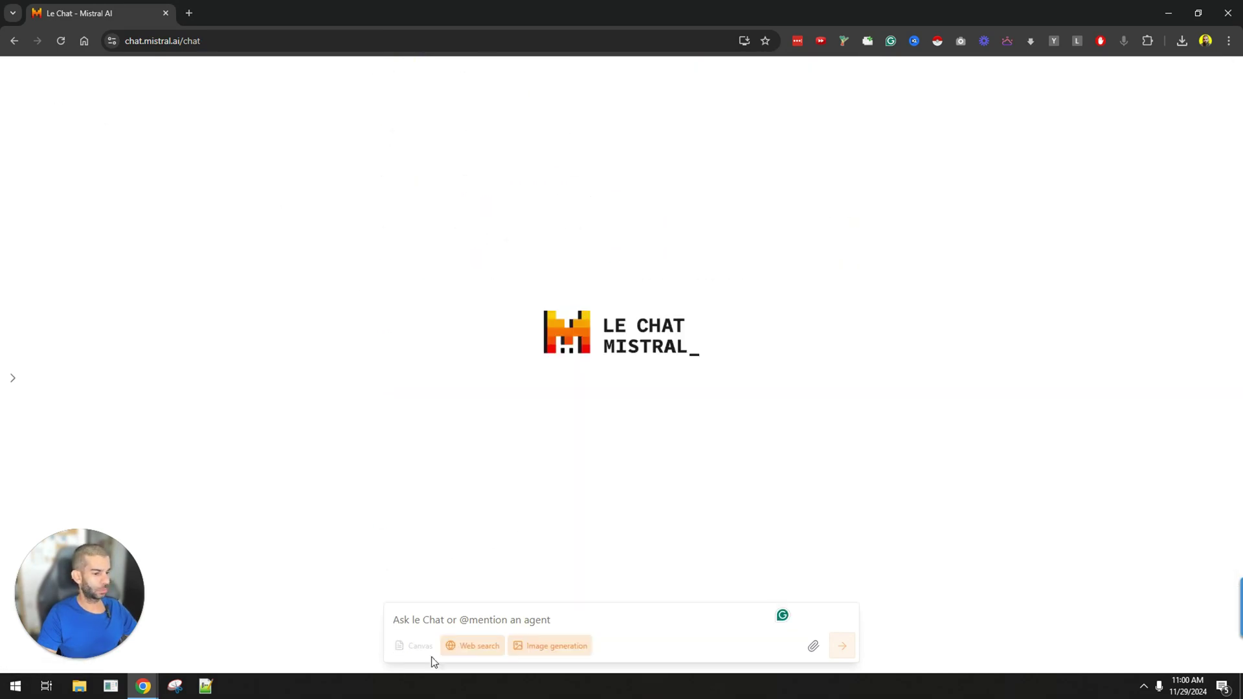
{"action": "left_click", "coordinate": [529, 646]}
{"action": "left_click", "coordinate": [467, 647]}
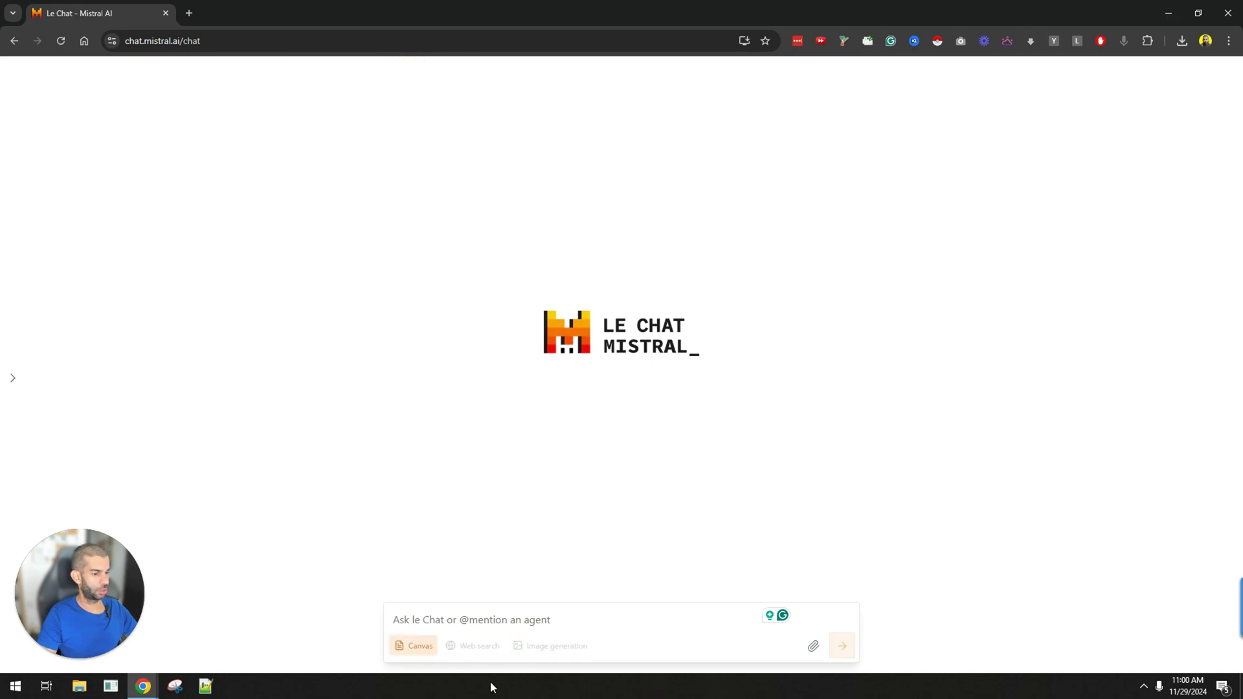
{"action": "type", "text": "whats is th"}
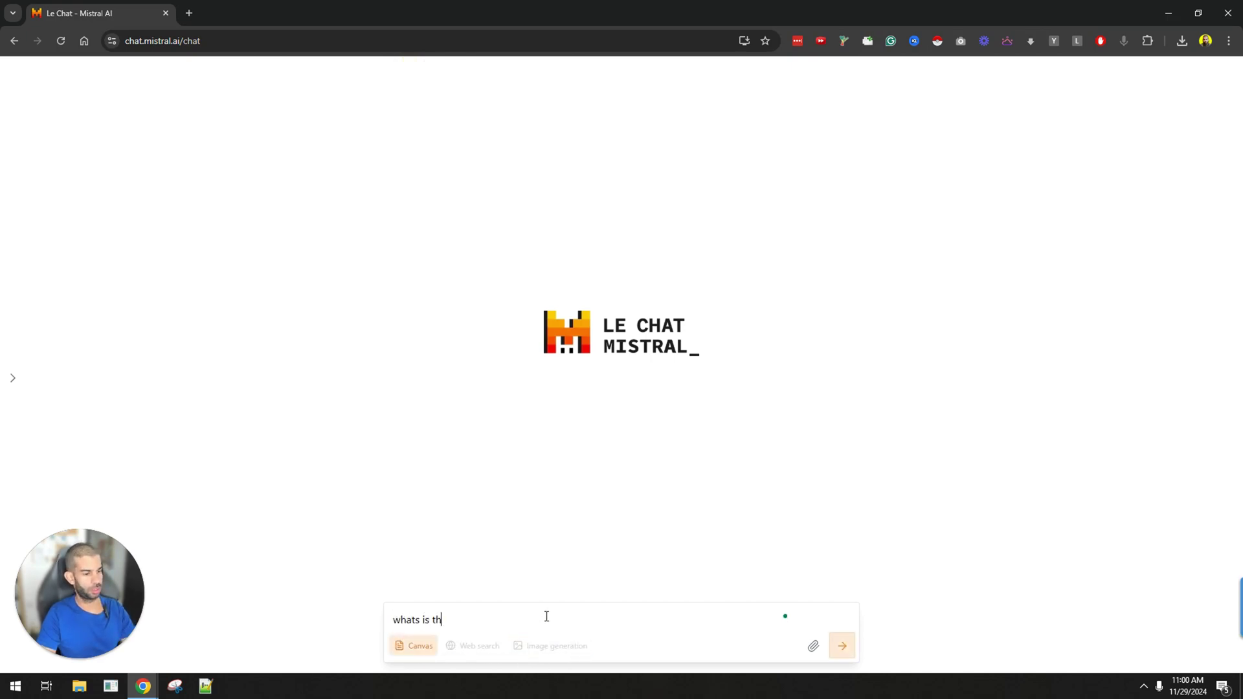
{"action": "type", "text": "e canvas feature"}
{"action": "key", "text": "Return"}
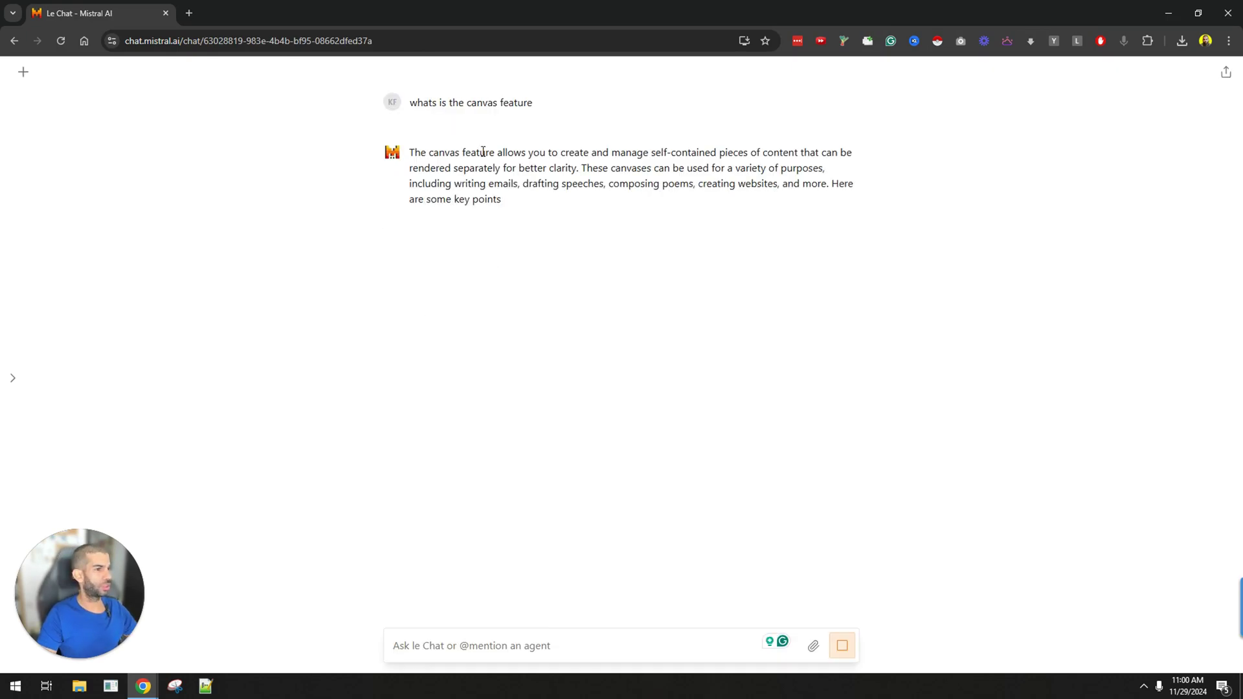
{"action": "left_click_drag", "start_coordinate": [435, 169], "coordinate": [606, 172]}
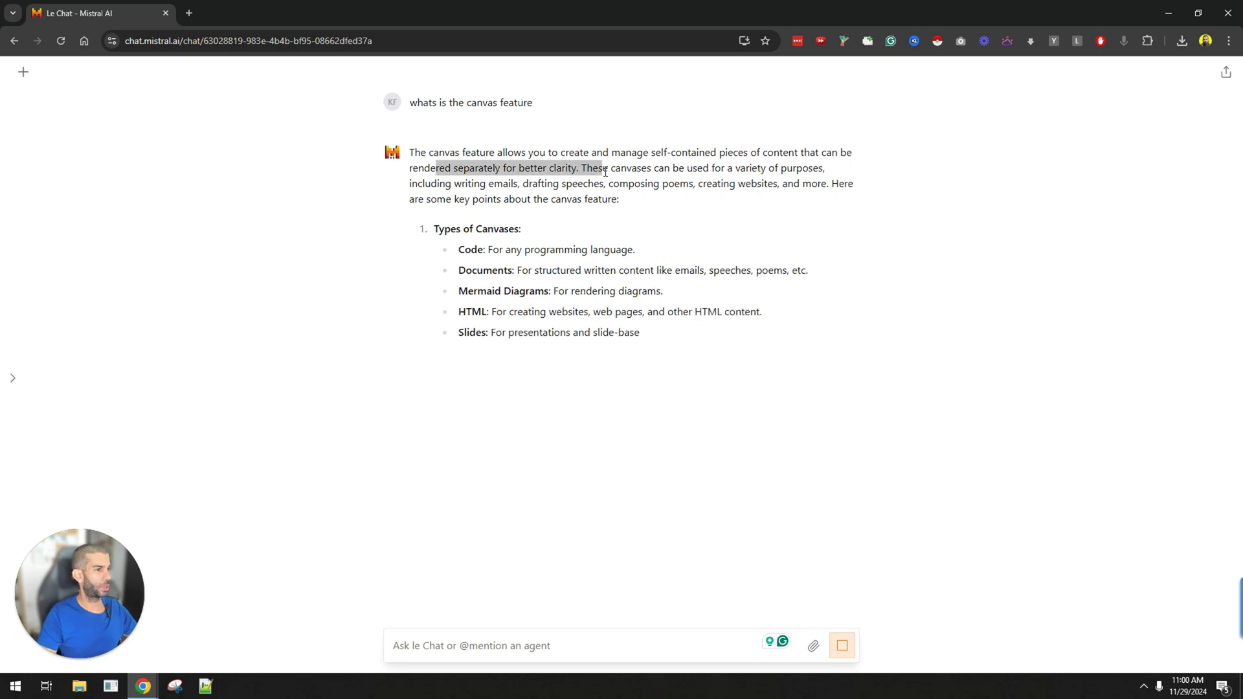
{"action": "key", "text": "ctrl+plus"}
{"action": "key", "text": "ctrl+plus"}
{"action": "key", "text": "ctrl+plus"}
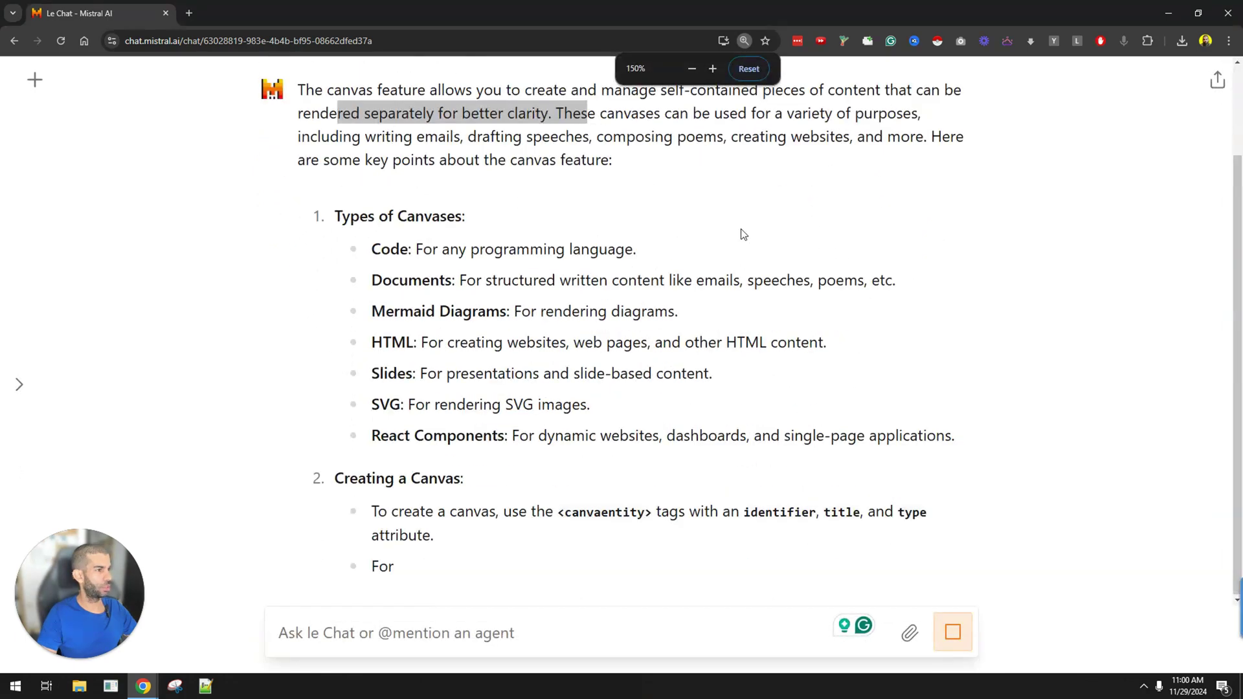
{"action": "left_click_drag", "start_coordinate": [776, 226], "coordinate": [880, 226]}
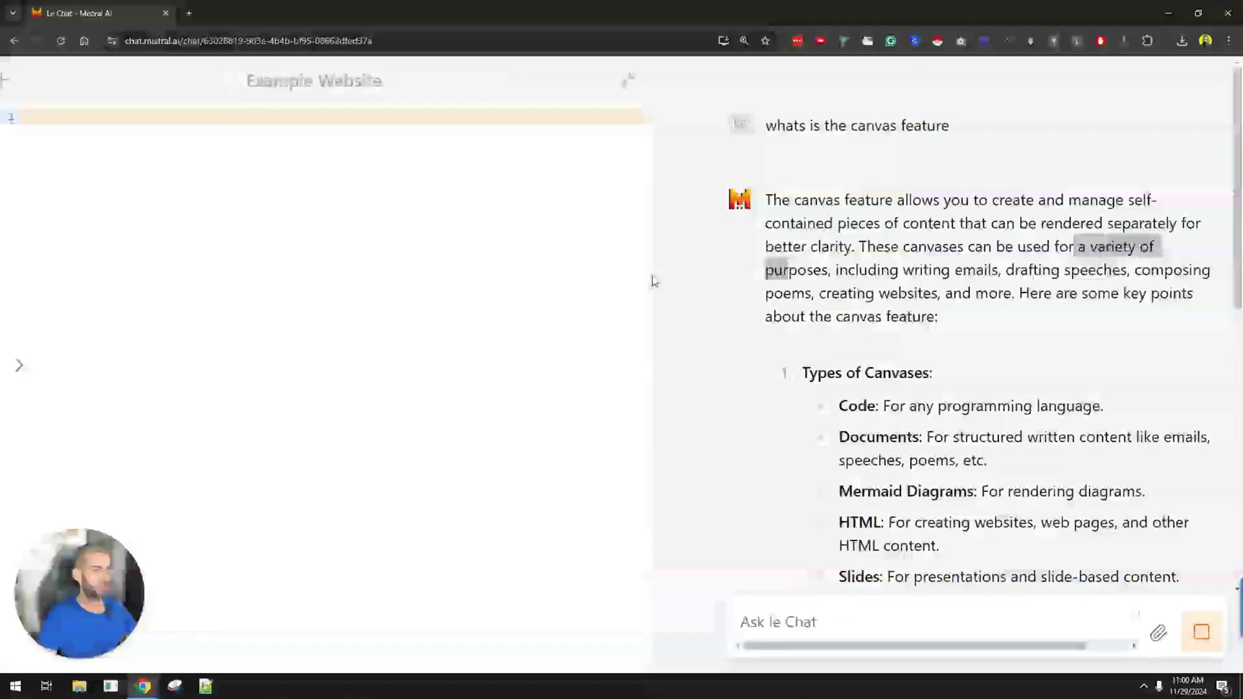
{"action": "left_click", "coordinate": [962, 263]}
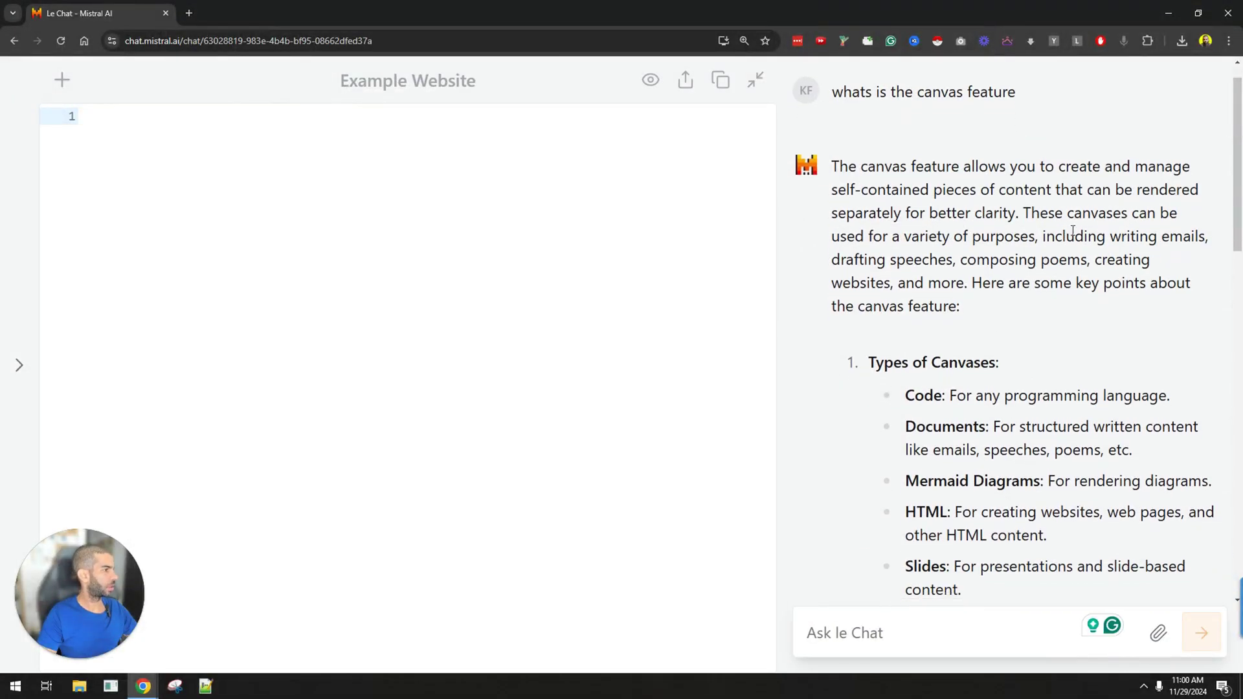
{"action": "left_click_drag", "start_coordinate": [897, 259], "coordinate": [1017, 259]}
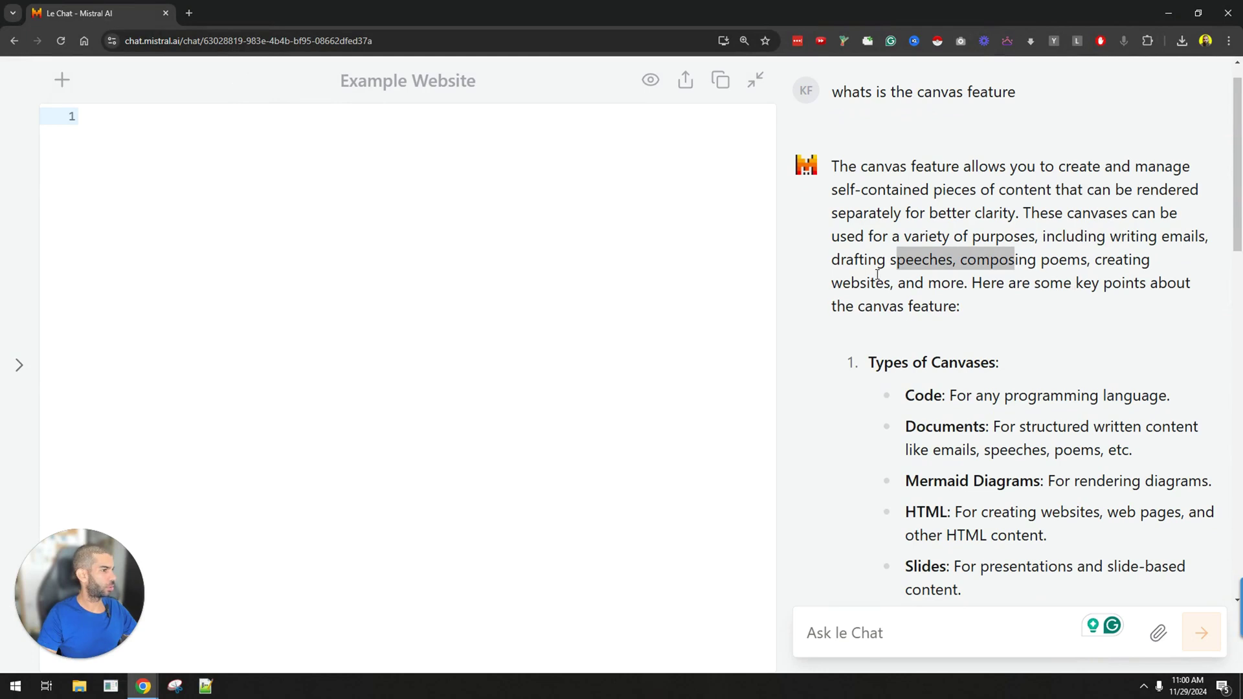
{"action": "left_click_drag", "start_coordinate": [861, 283], "coordinate": [1122, 284]}
{"action": "scroll", "coordinate": [1014, 432], "scroll_direction": "down", "scroll_amount": 2}
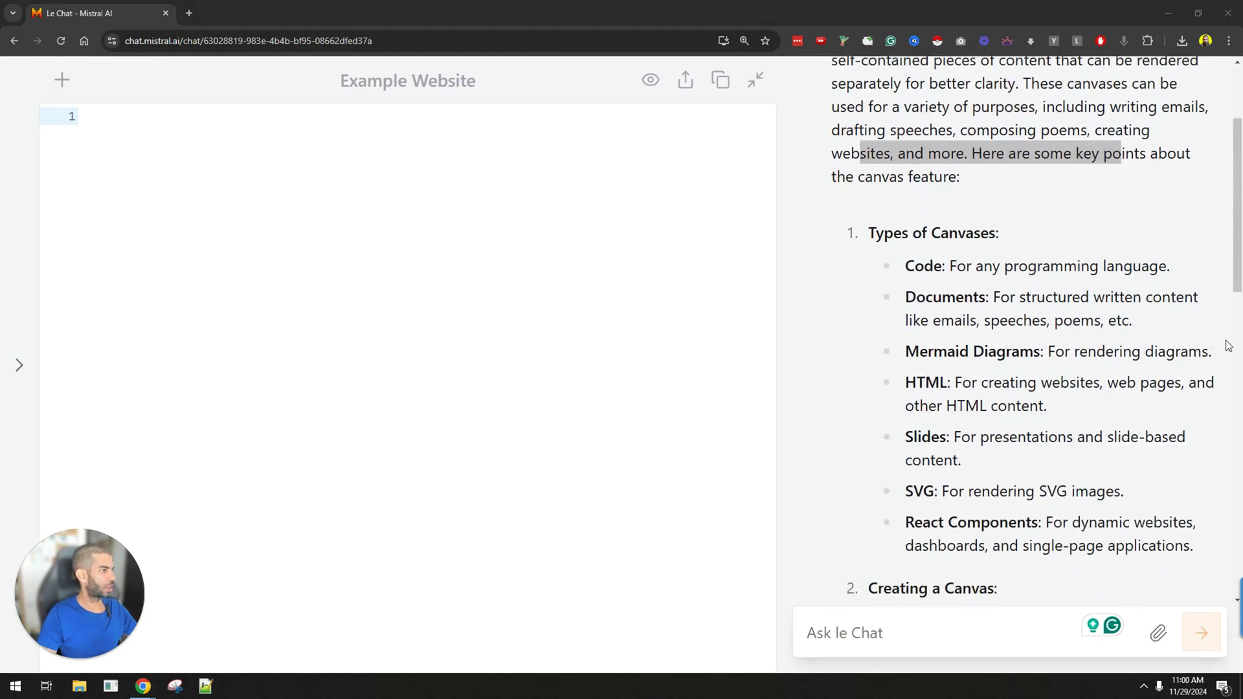
{"action": "scroll", "coordinate": [1006, 315], "scroll_direction": "down", "scroll_amount": 1}
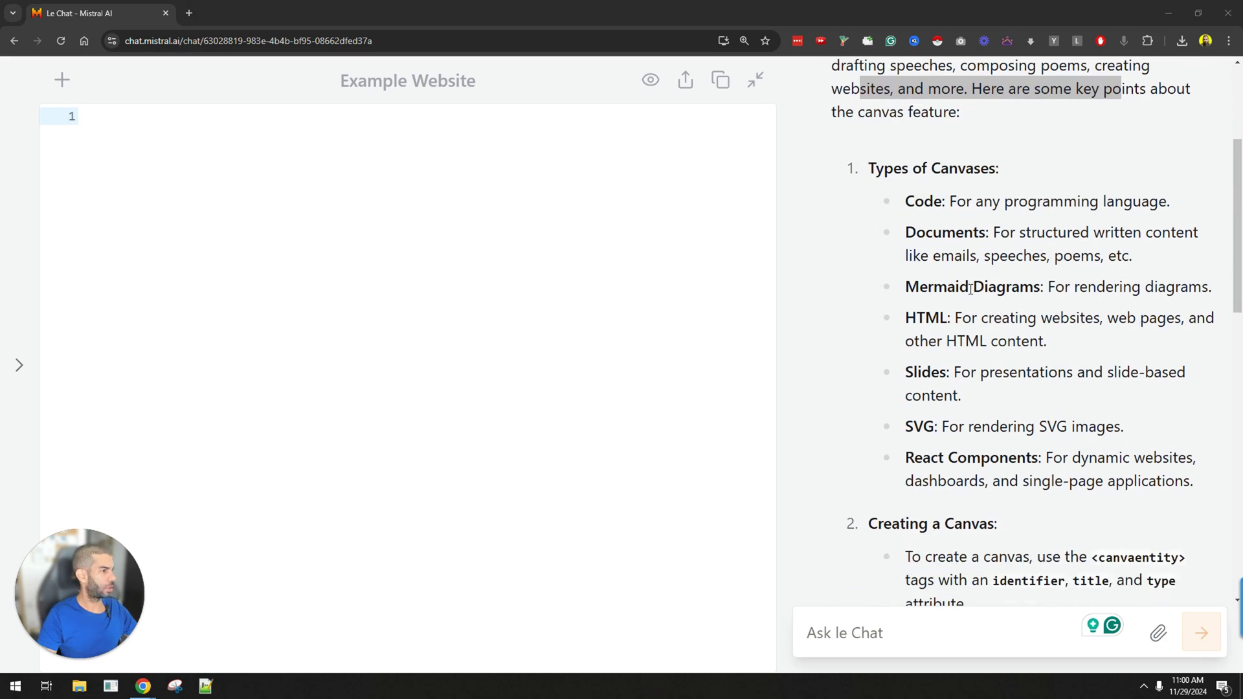
- Request an HTML webpage to use as the front page for a dog training business
{"action": "left_click", "coordinate": [890, 615]}
{"action": "type", "text": "create me an"}
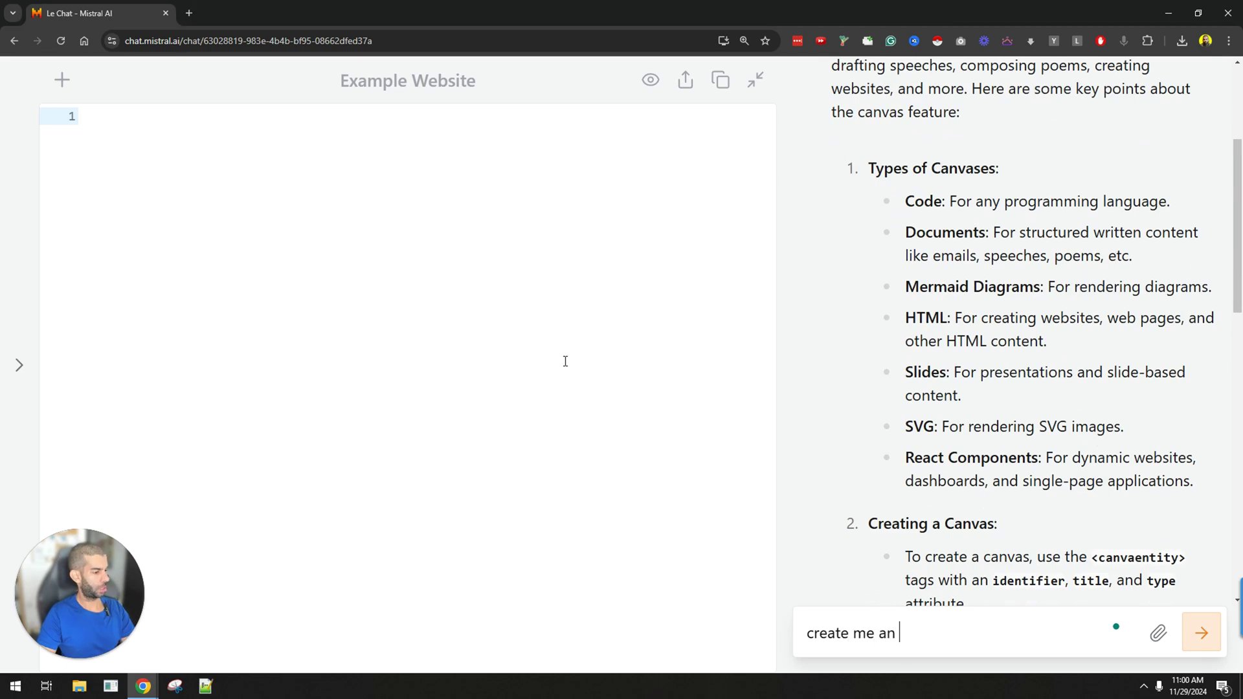
{"action": "type", "text": " html webpage that"}
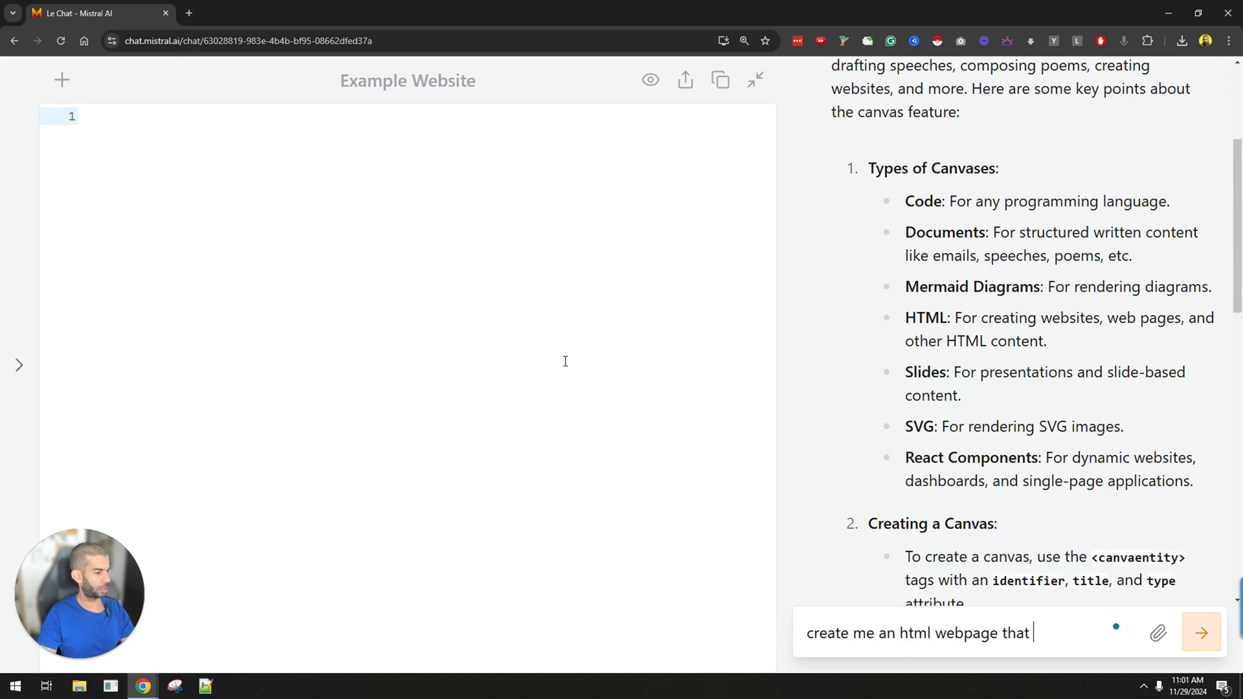
{"action": "type", "text": " i can use as the front page for my dog training"}
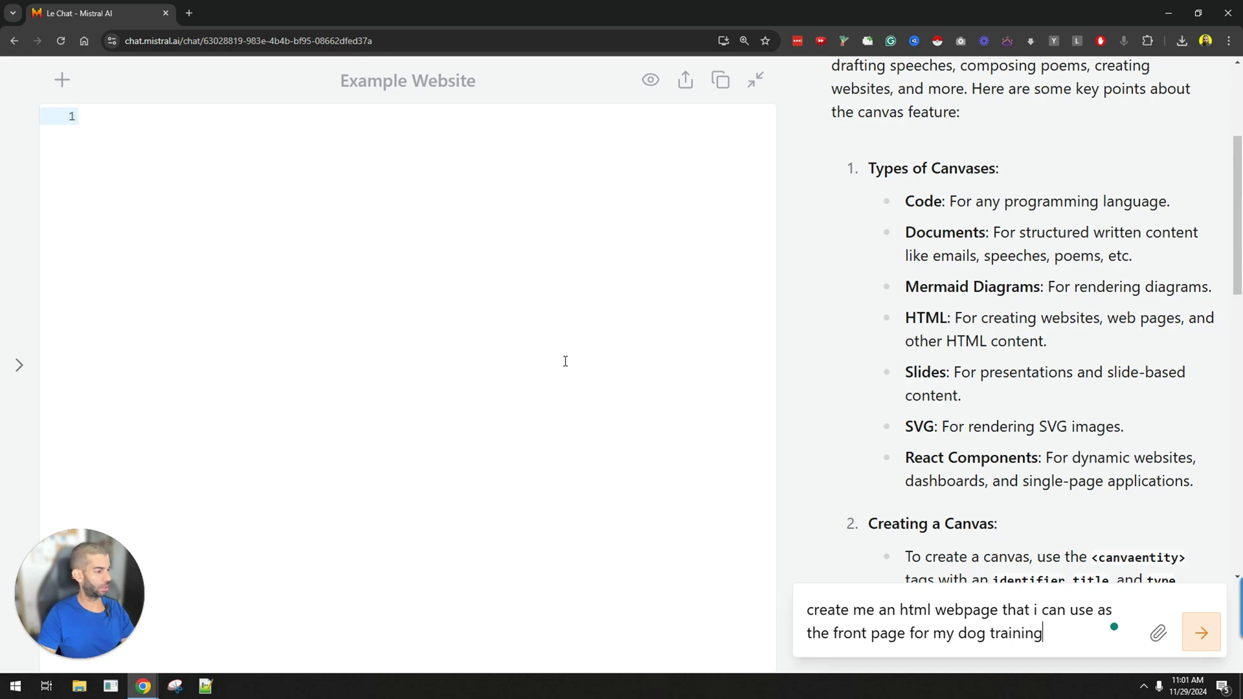
{"action": "type", "text": " business"}
{"action": "key", "text": "Return"}
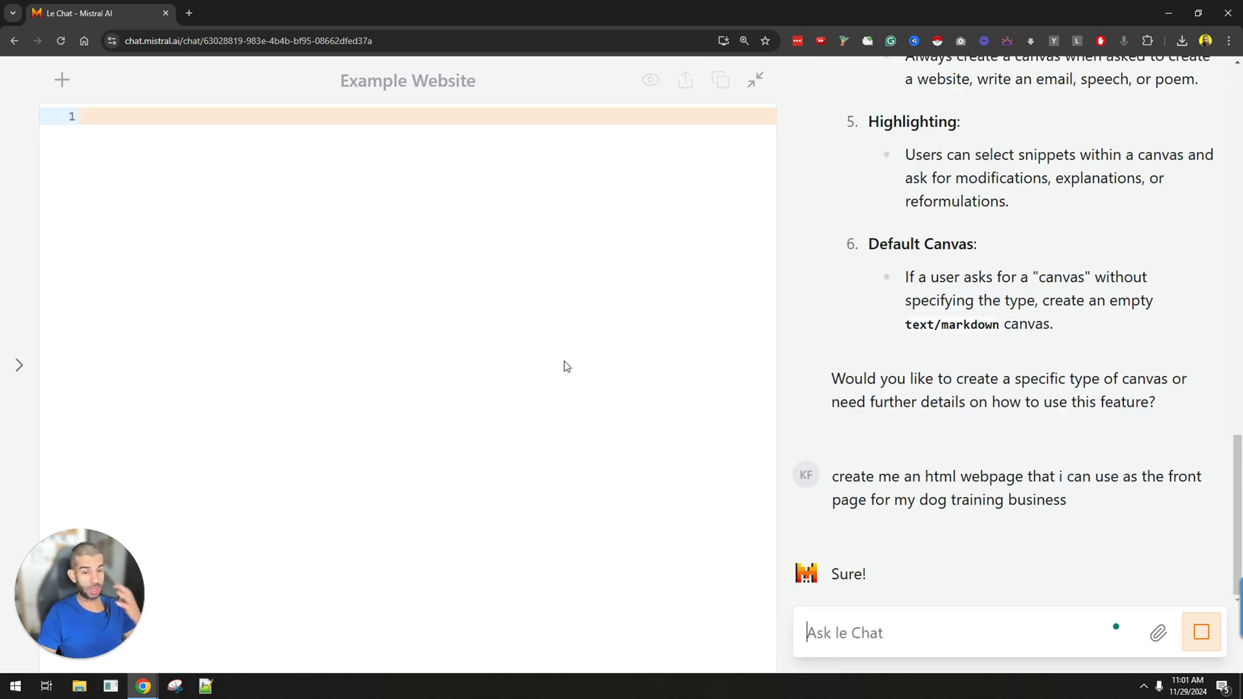
{"action": "key", "text": "ctrl+minus"}
{"action": "key", "text": "ctrl+minus"}
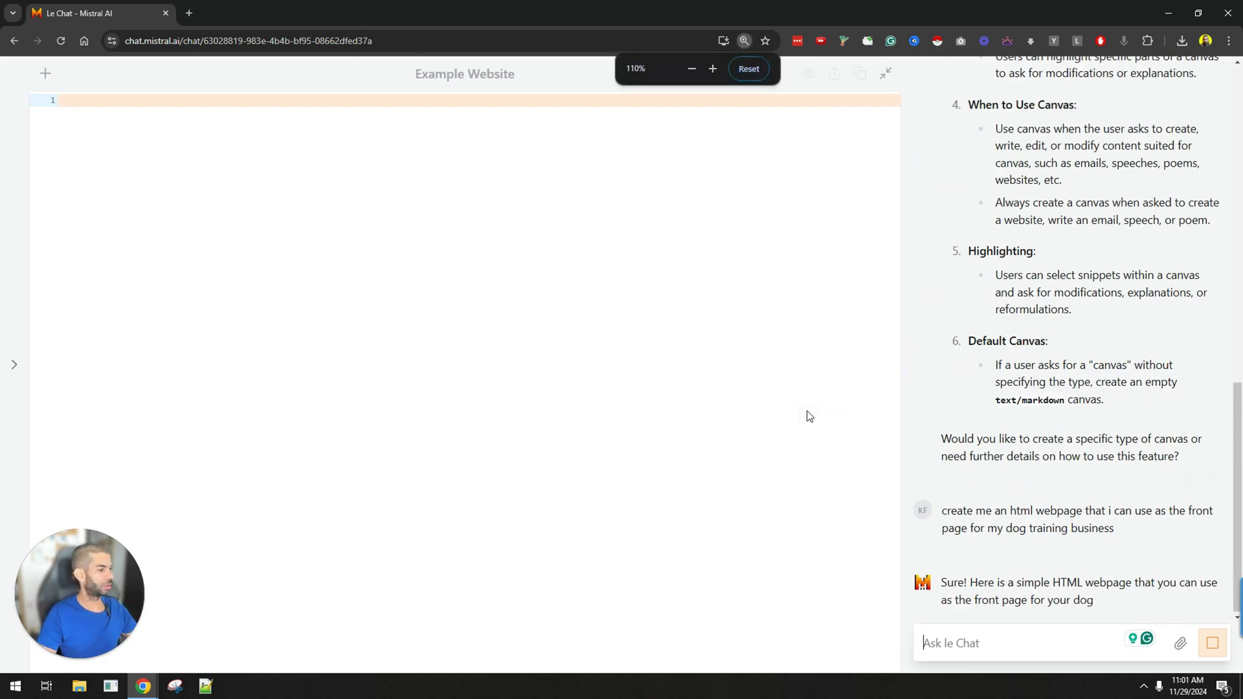
{"action": "key", "text": "ctrl+plus"}
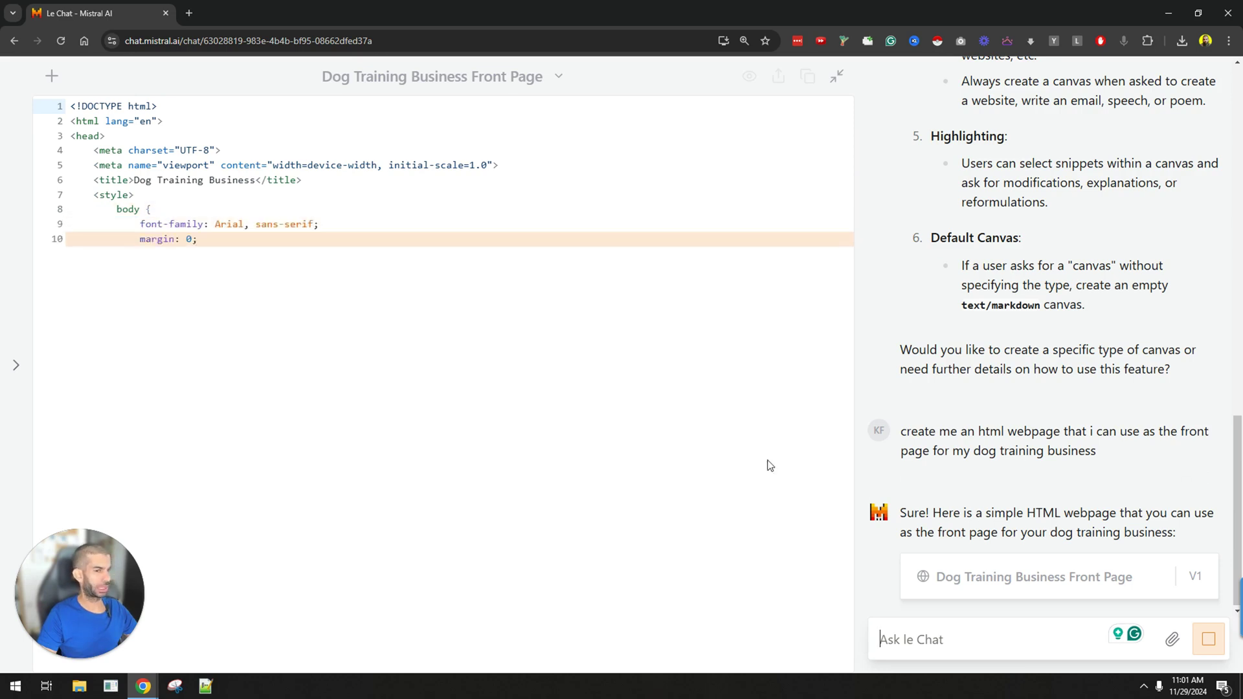
- Copy the dog training prompt and send it to ChatGPT in a new tab
{"action": "triple_click", "coordinate": [952, 439]}
{"action": "key", "text": "ctrl+c"}
{"action": "key", "text": "ctrl+t"}
{"action": "type", "text": "chat"}
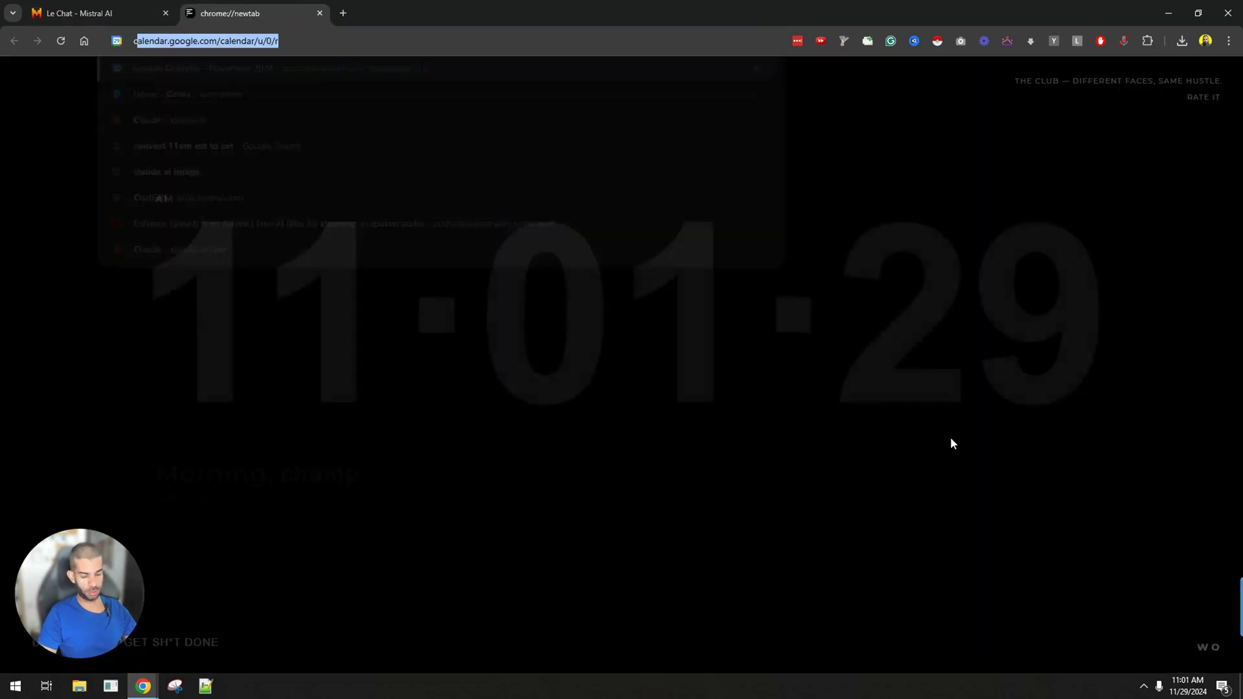
{"action": "key", "text": "Return"}
{"action": "key", "text": "ctrl+v"}
{"action": "key", "text": "Return"}
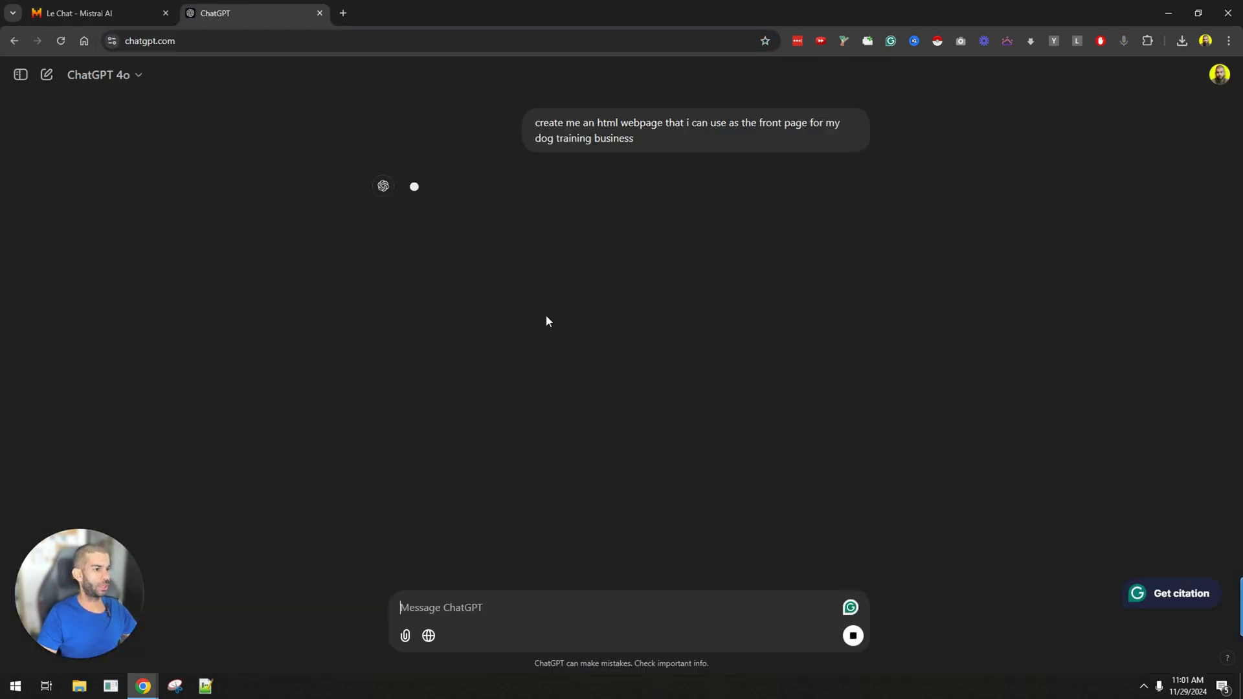
- Place ChatGPT beside Le Chat and copy ChatGPT's generated HTML code
{"action": "left_click_drag", "start_coordinate": [253, 13], "coordinate": [1240, 324]}
{"action": "left_click", "coordinate": [305, 196]}
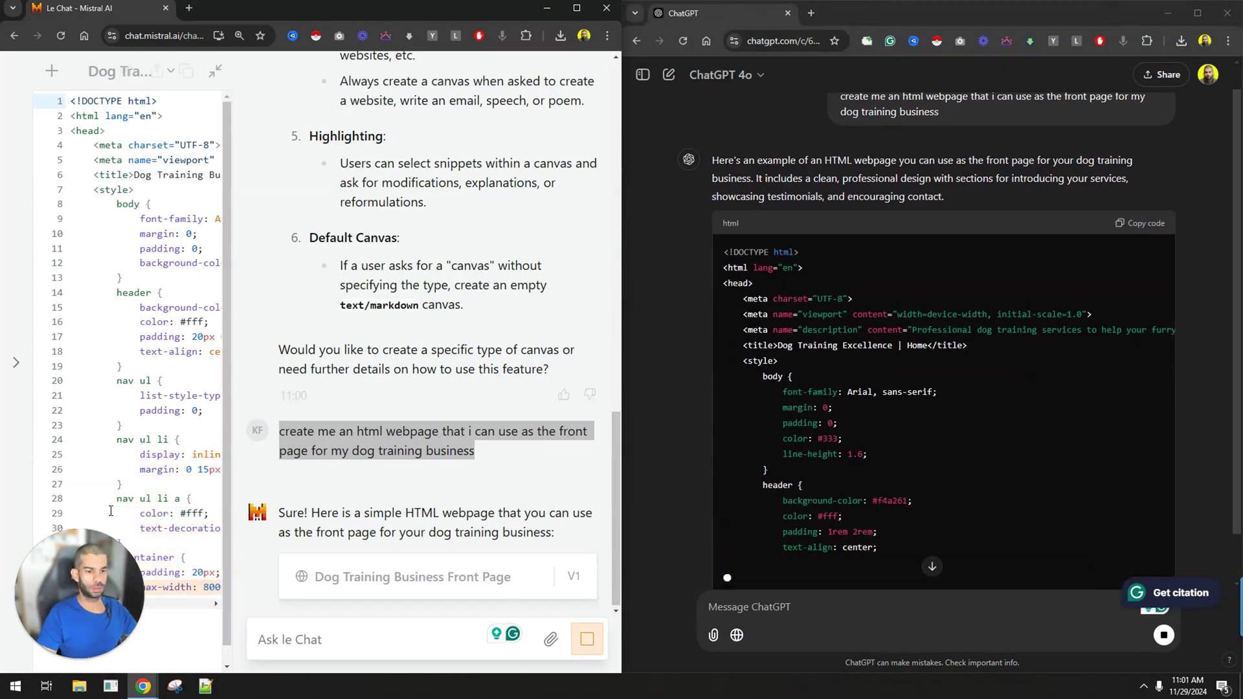
{"action": "mouse_move", "coordinate": [66, 655]}
{"action": "left_click_drag", "start_coordinate": [65, 655], "coordinate": [65, 440]}
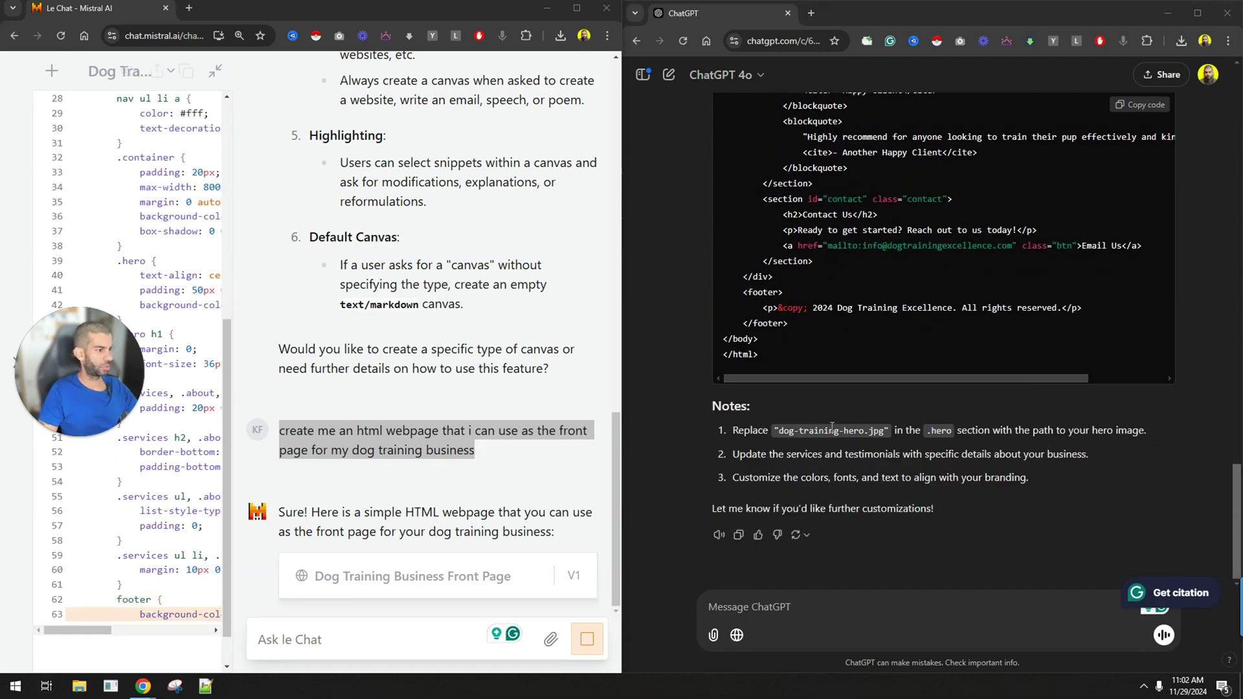
{"action": "scroll", "coordinate": [1021, 486], "scroll_direction": "up", "scroll_amount": 3}
{"action": "scroll", "coordinate": [885, 471], "scroll_direction": "down", "scroll_amount": 2}
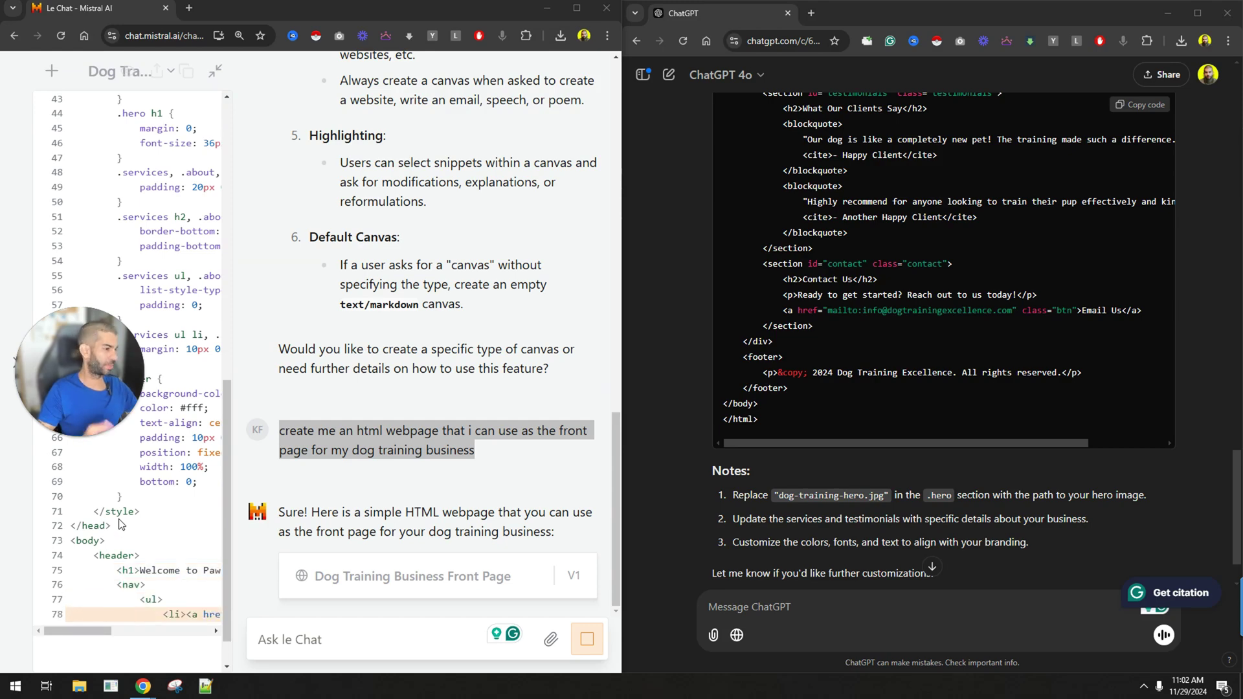
{"action": "scroll", "coordinate": [878, 235], "scroll_direction": "up", "scroll_amount": 10}
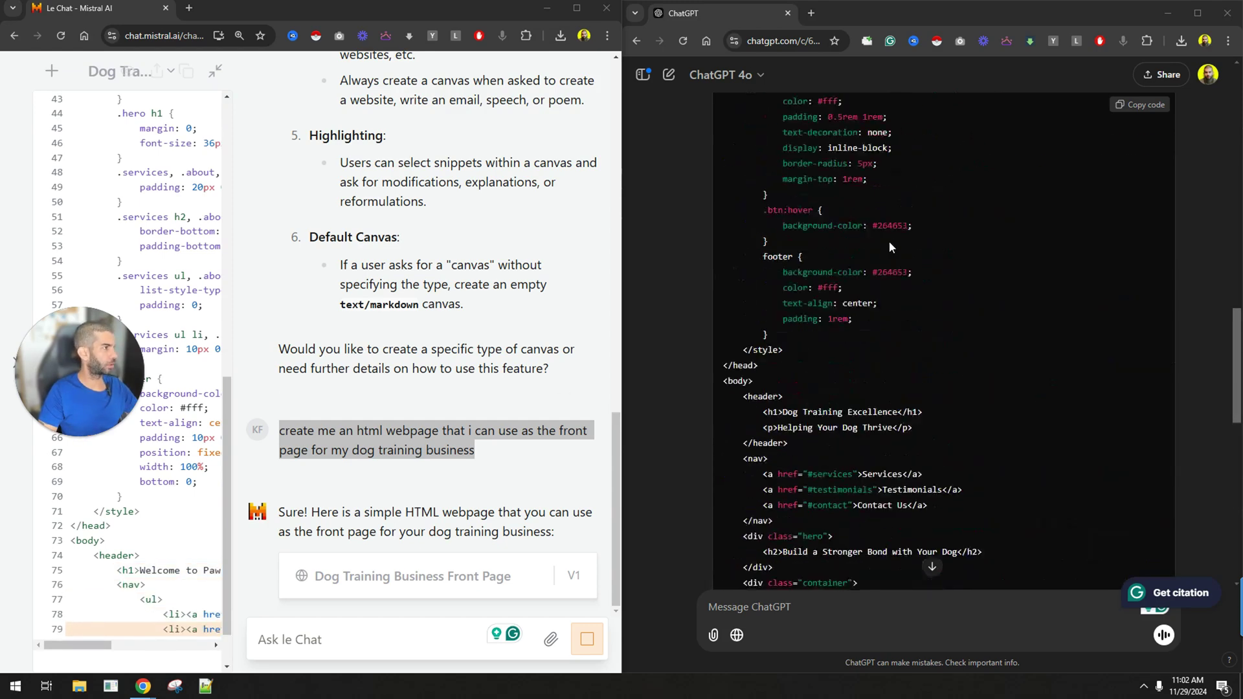
{"action": "left_click", "coordinate": [1140, 105]}
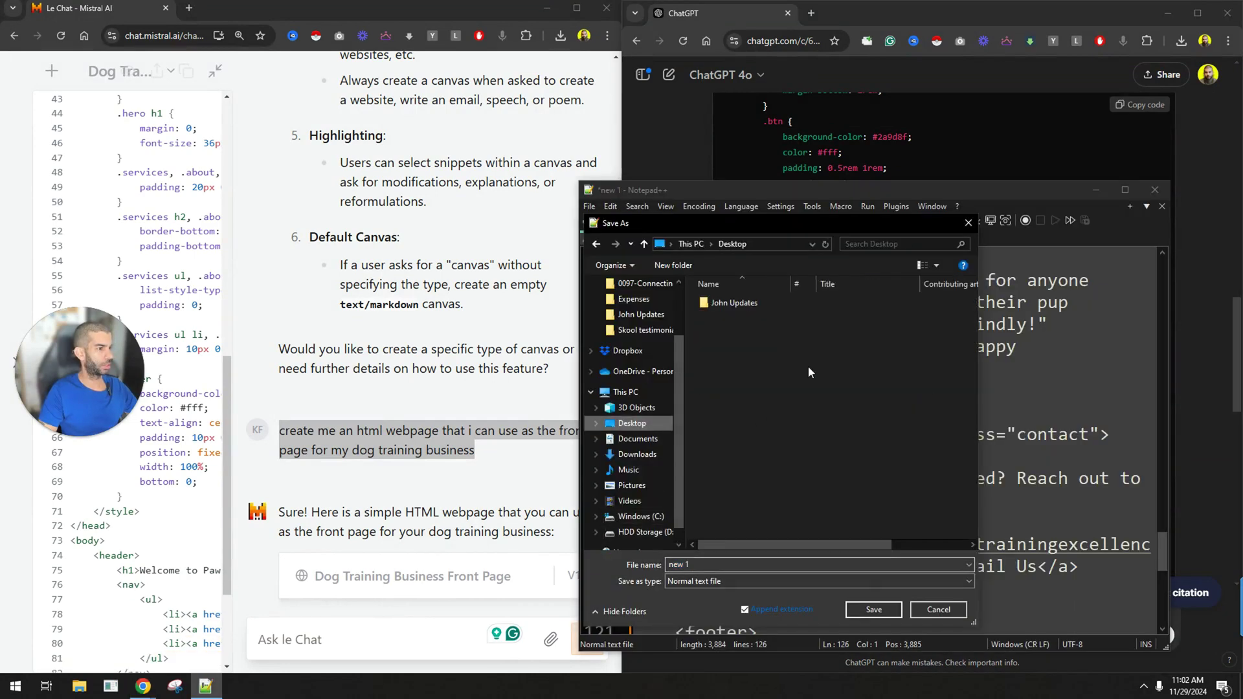
- Save the pasted code to the Desktop as chat.htm with the HTML file type
{"action": "left_click", "coordinate": [632, 423]}
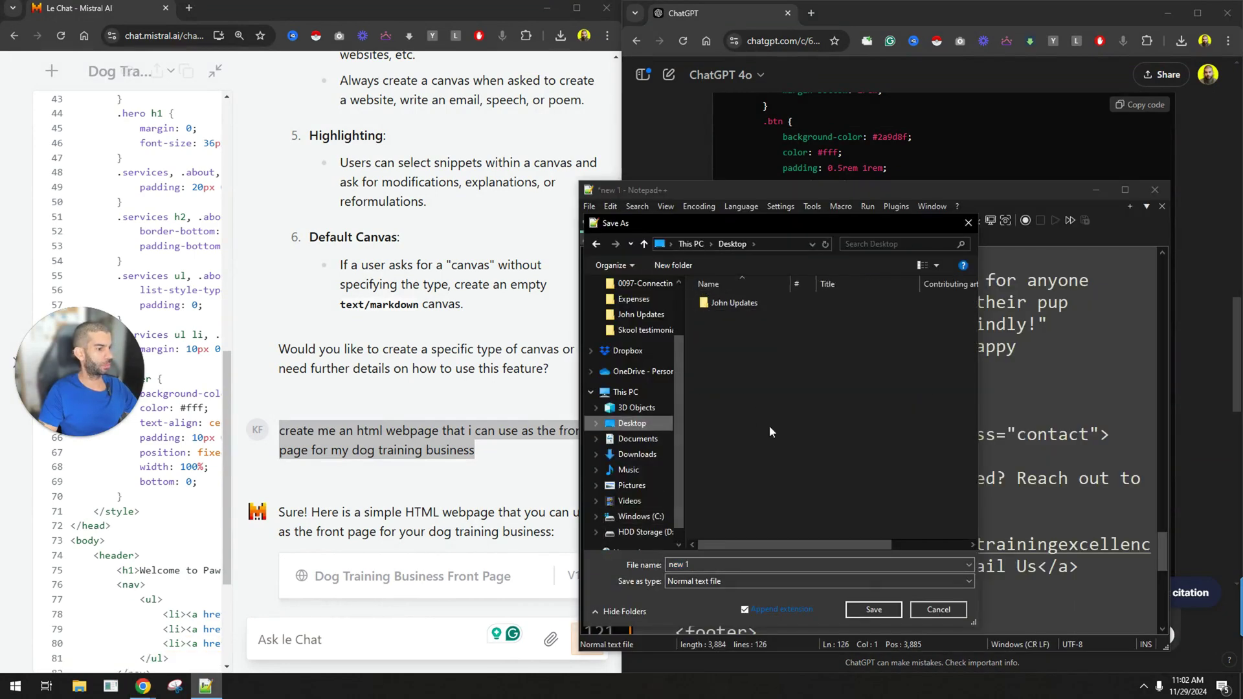
{"action": "key", "text": "alt+n"}
{"action": "type", "text": "chat.html"}
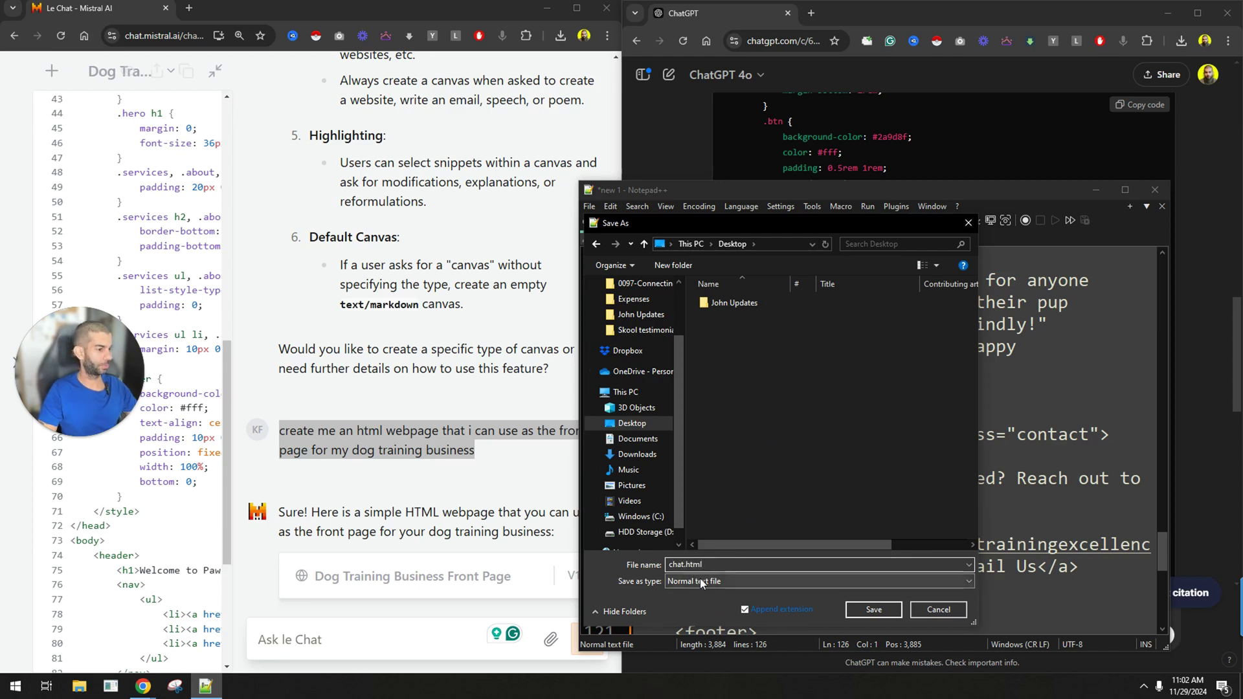
{"action": "left_click", "coordinate": [701, 581]}
{"action": "left_click", "coordinate": [740, 570]}
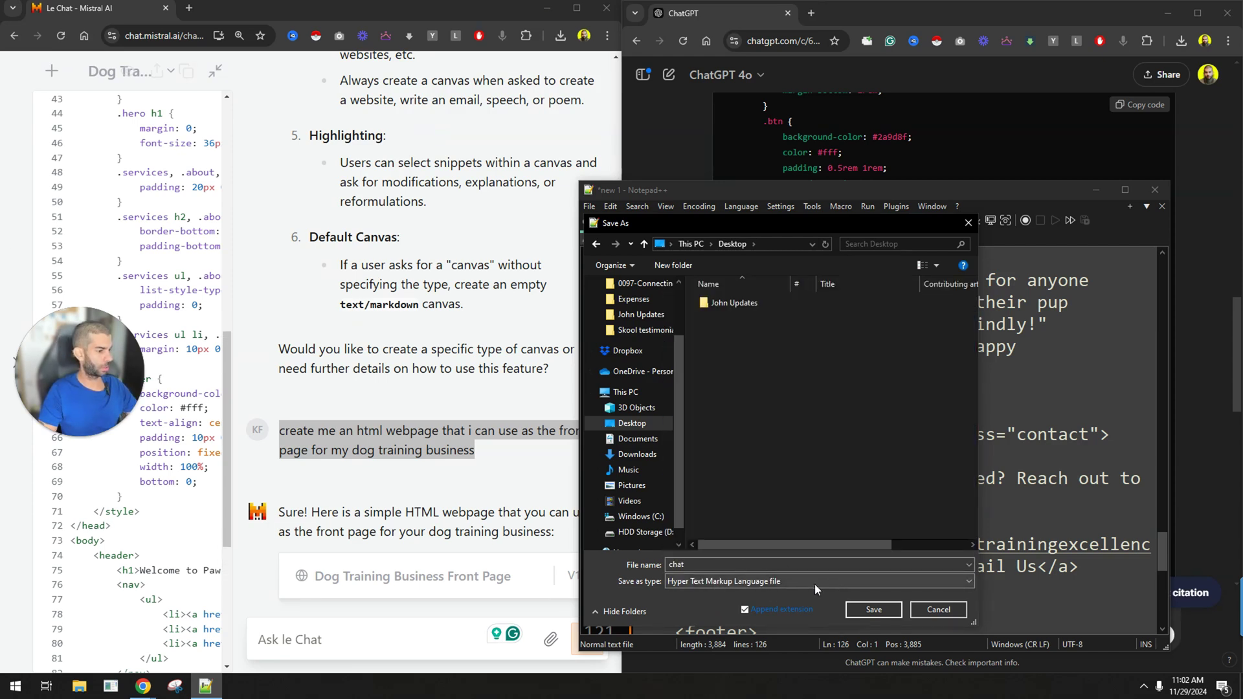
{"action": "left_click", "coordinate": [874, 610]}
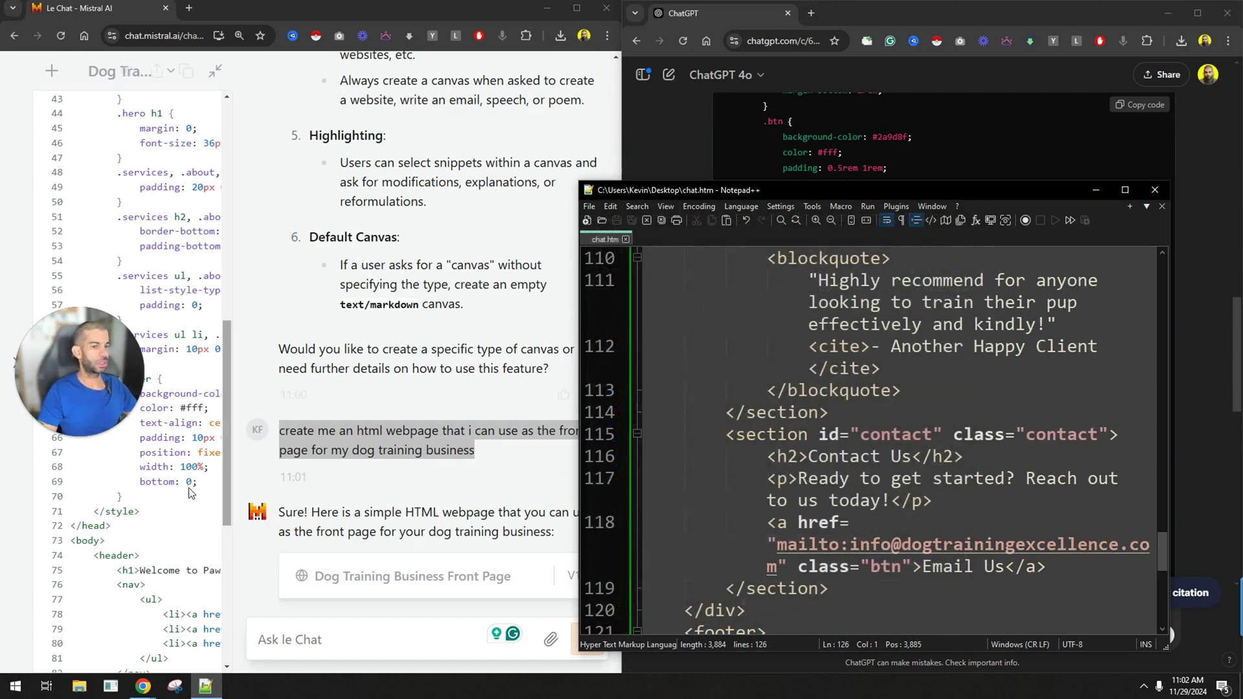
{"action": "scroll", "coordinate": [147, 544], "scroll_direction": "down", "scroll_amount": 5}
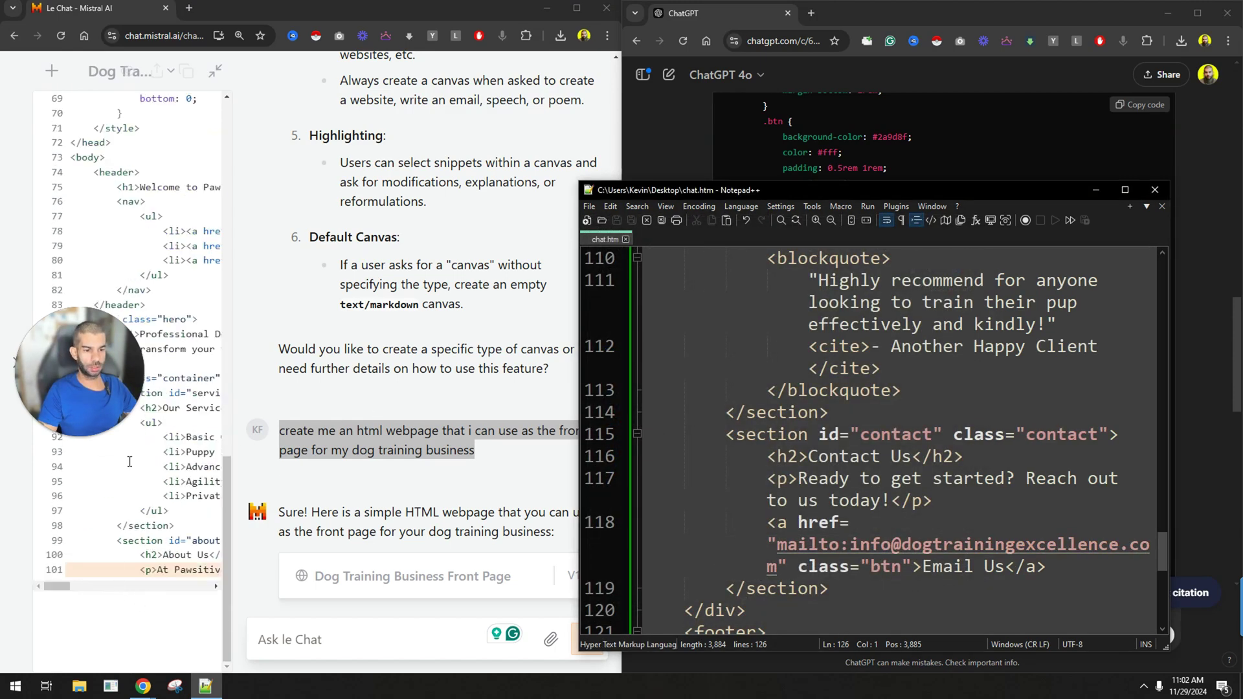
{"action": "mouse_move", "coordinate": [64, 594]}
{"action": "left_mouse_down"}
{"action": "mouse_move", "coordinate": [195, 594]}
{"action": "mouse_move", "coordinate": [65, 593]}
{"action": "left_mouse_up"}
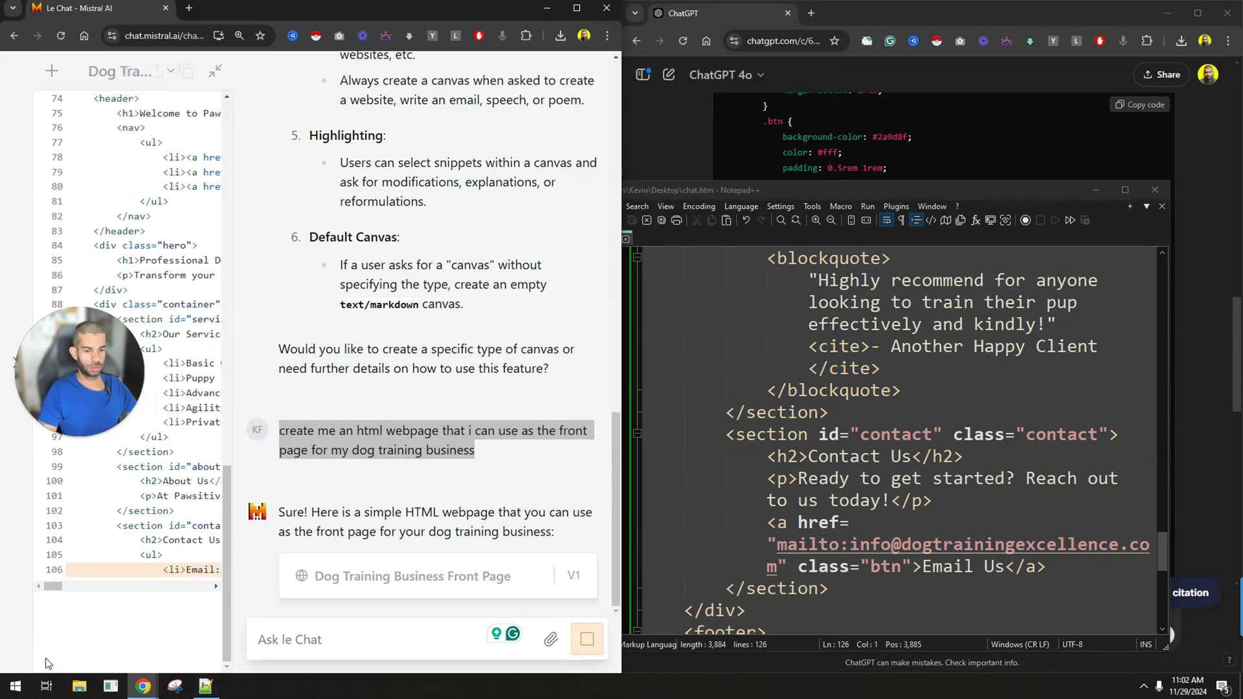
- Open chat.htm in Chrome in its own window and scroll through it
{"action": "left_click", "coordinate": [79, 686]}
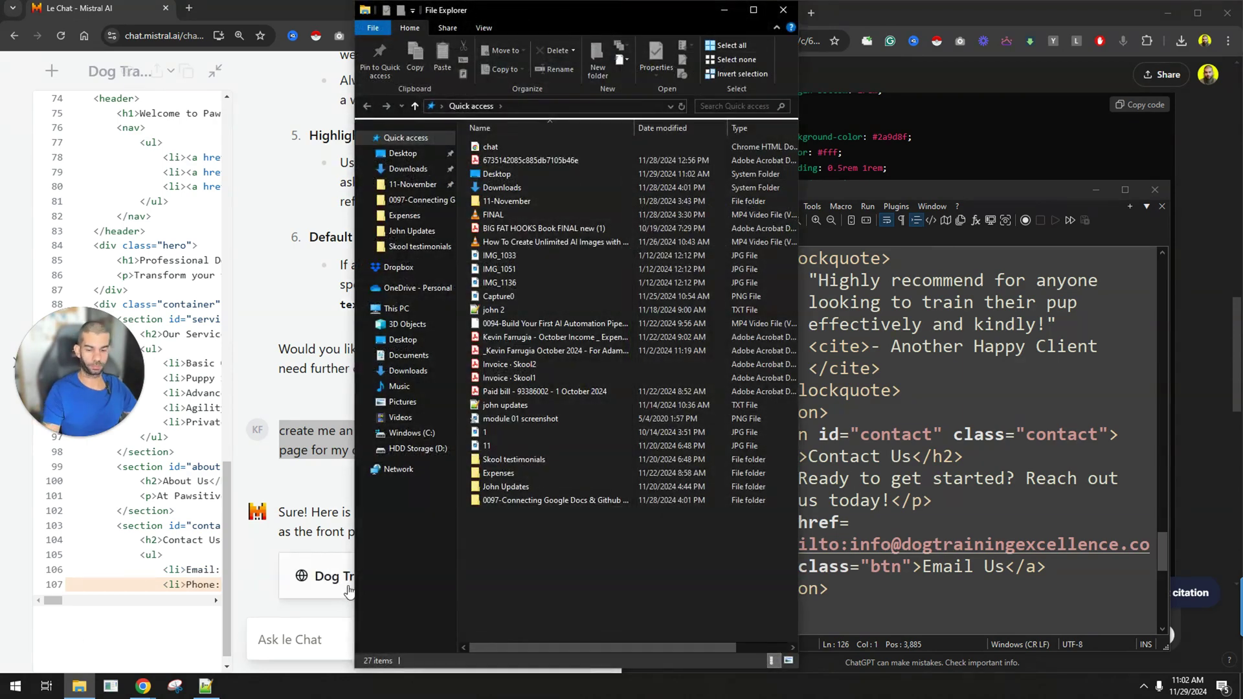
{"action": "double_click", "coordinate": [519, 195]}
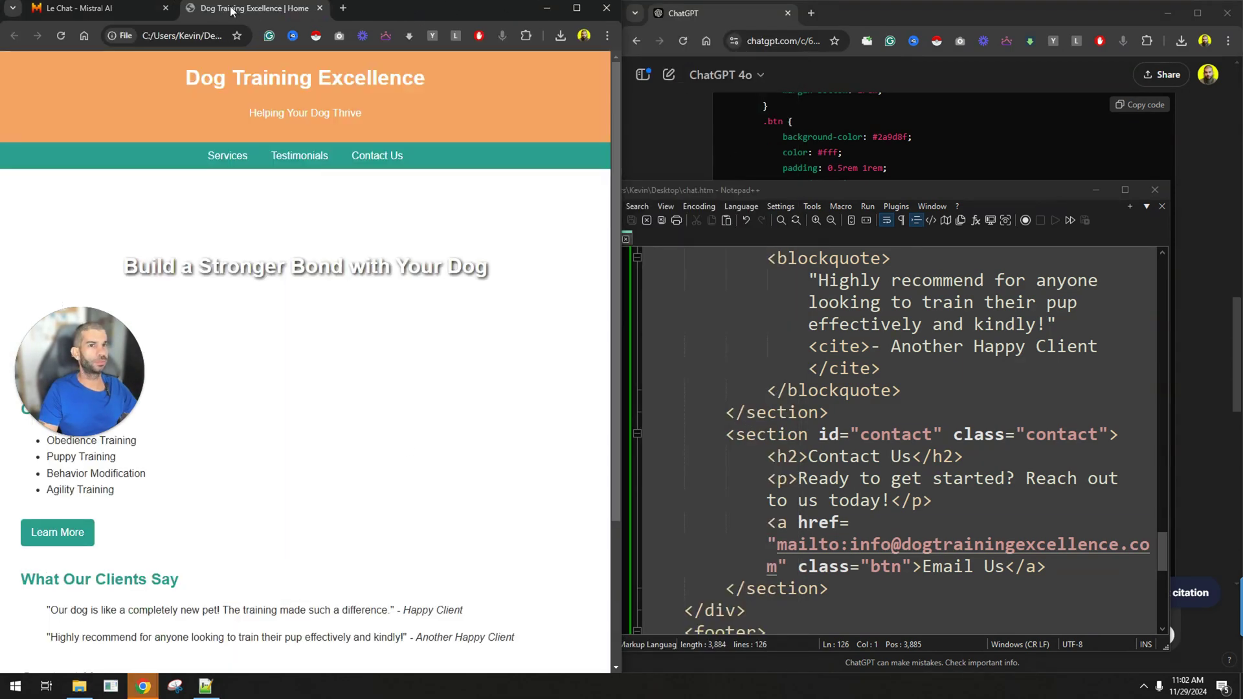
{"action": "left_click_drag", "start_coordinate": [230, 8], "coordinate": [576, 6]}
{"action": "scroll", "coordinate": [261, 286], "scroll_direction": "down", "scroll_amount": 3}
{"action": "scroll", "coordinate": [544, 355], "scroll_direction": "up", "scroll_amount": 3}
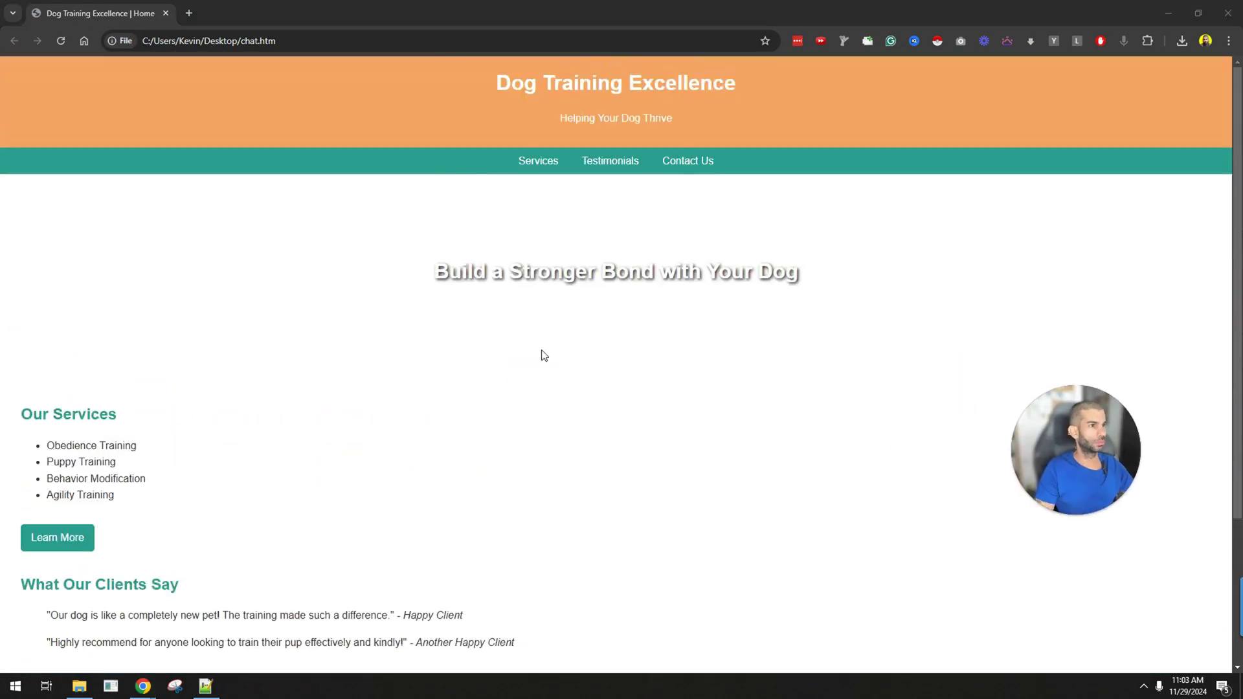
- Highlight the 'Dog Training Excellence' title, 'Helping Your Dog' subtitle and 'Build a Stronger Bond' heading
{"action": "left_click_drag", "start_coordinate": [495, 84], "coordinate": [686, 85]}
{"action": "left_click_drag", "start_coordinate": [560, 119], "coordinate": [643, 120]}
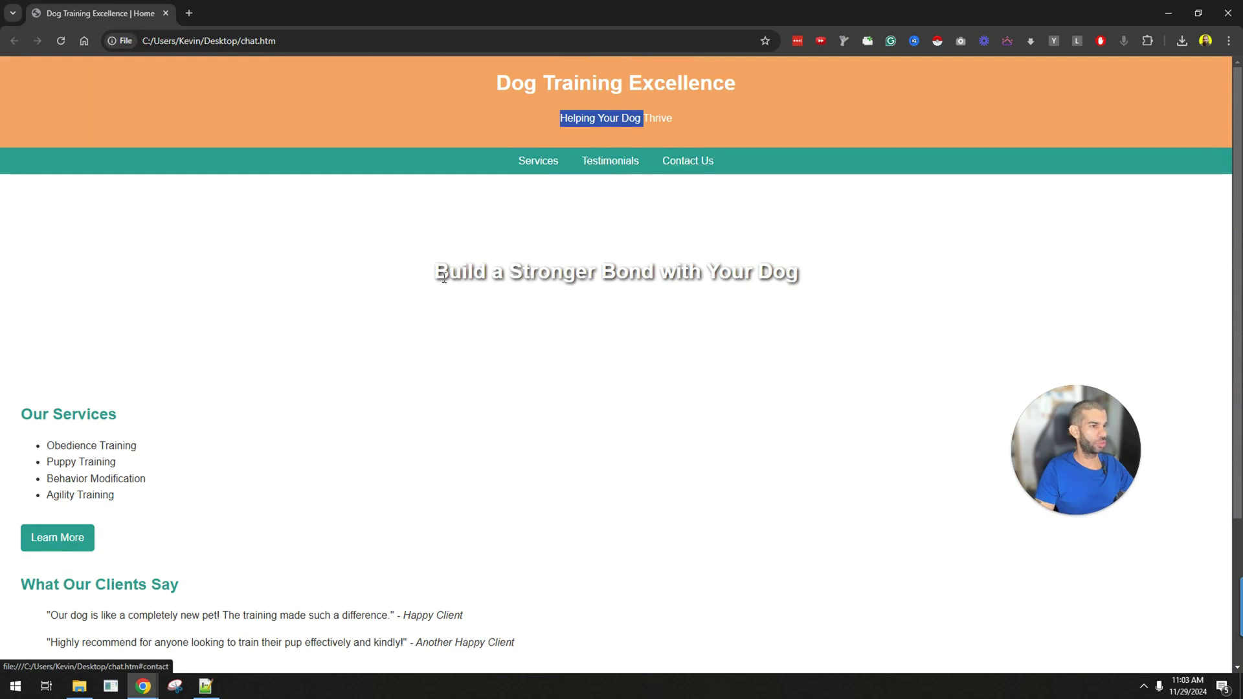
{"action": "left_click_drag", "start_coordinate": [433, 271], "coordinate": [802, 272]}
{"action": "scroll", "coordinate": [19, 283], "scroll_direction": "down", "scroll_amount": 2}
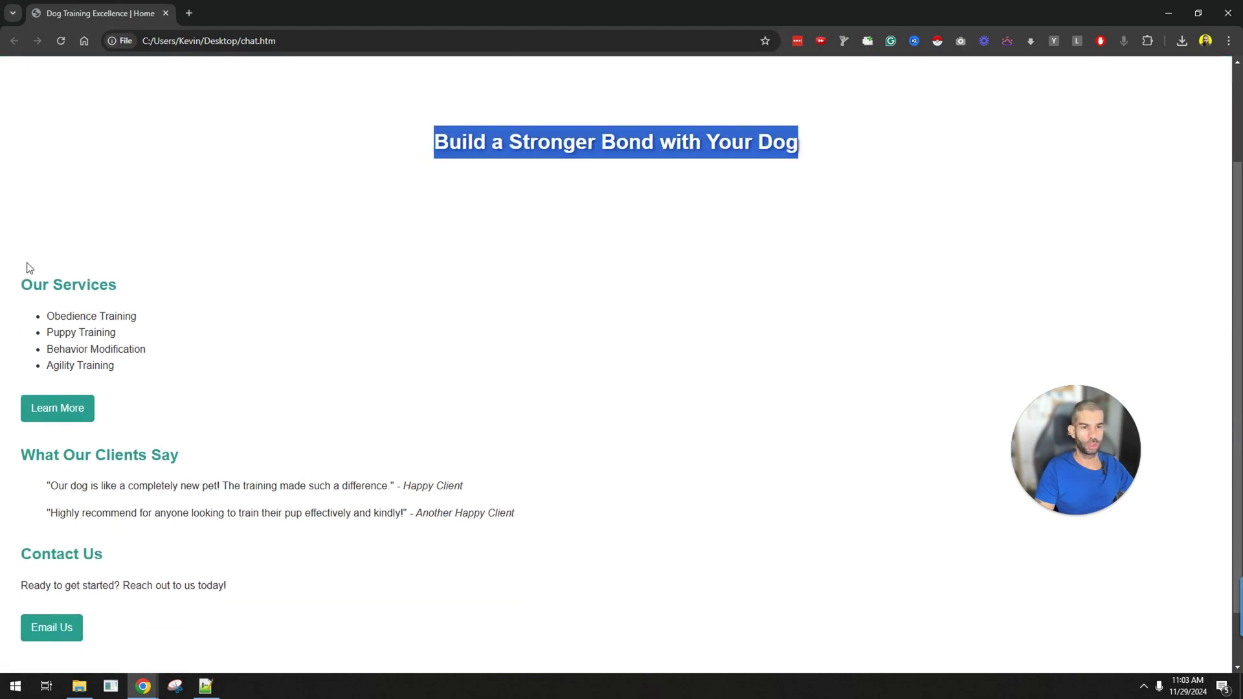
- Scroll through the lower sections and highlight the Contact Us heading
{"action": "left_click_drag", "start_coordinate": [52, 285], "coordinate": [167, 394]}
{"action": "left_click", "coordinate": [64, 411]}
{"action": "scroll", "coordinate": [61, 411], "scroll_direction": "down", "scroll_amount": 1}
{"action": "left_click_drag", "start_coordinate": [20, 388], "coordinate": [202, 390]}
{"action": "left_click_drag", "start_coordinate": [46, 484], "coordinate": [114, 503]}
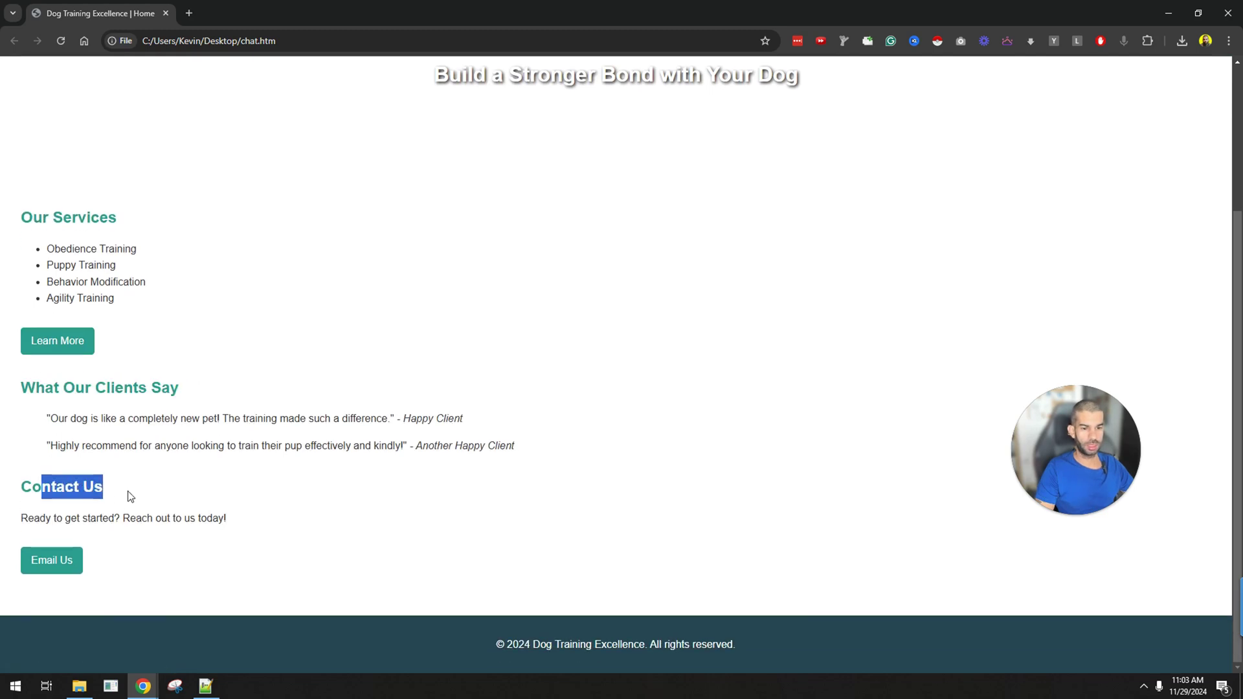
{"action": "scroll", "coordinate": [453, 301], "scroll_direction": "up", "scroll_amount": 3}
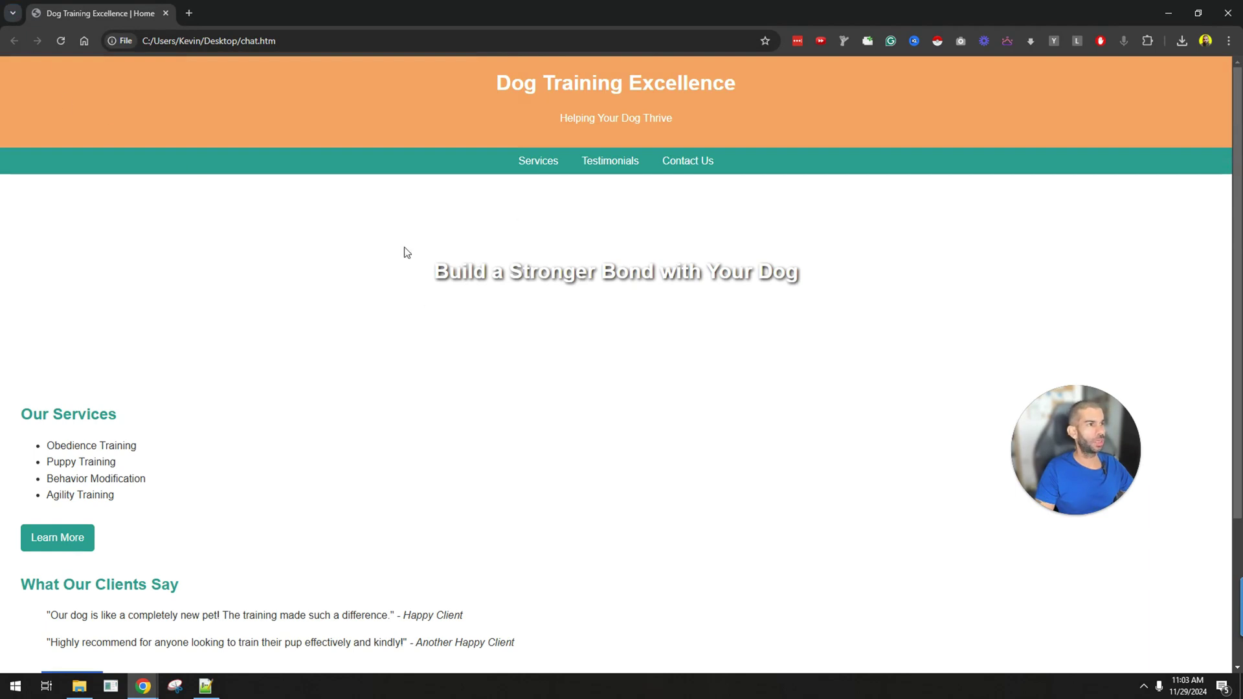
- Close the preview and copy the Dog Training Business Front Page HTML from Le Chat's canvas
{"action": "key", "text": "ctrl+w"}
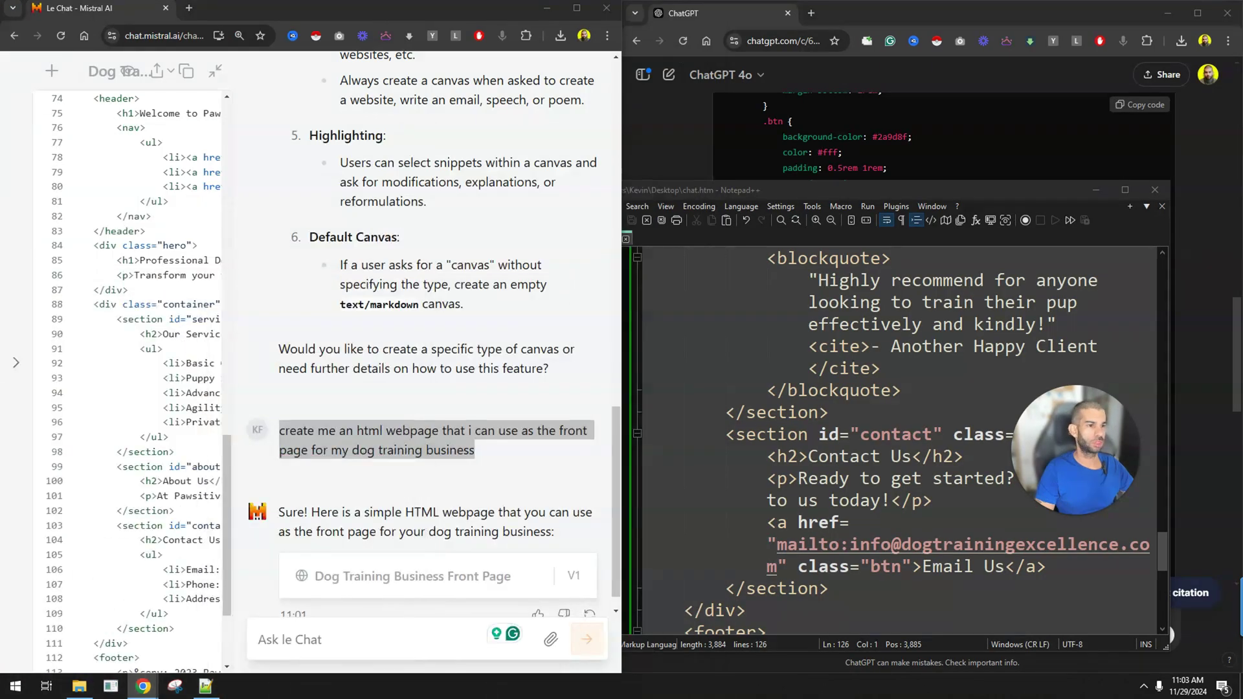
{"action": "scroll", "coordinate": [154, 430], "scroll_direction": "down", "scroll_amount": 3}
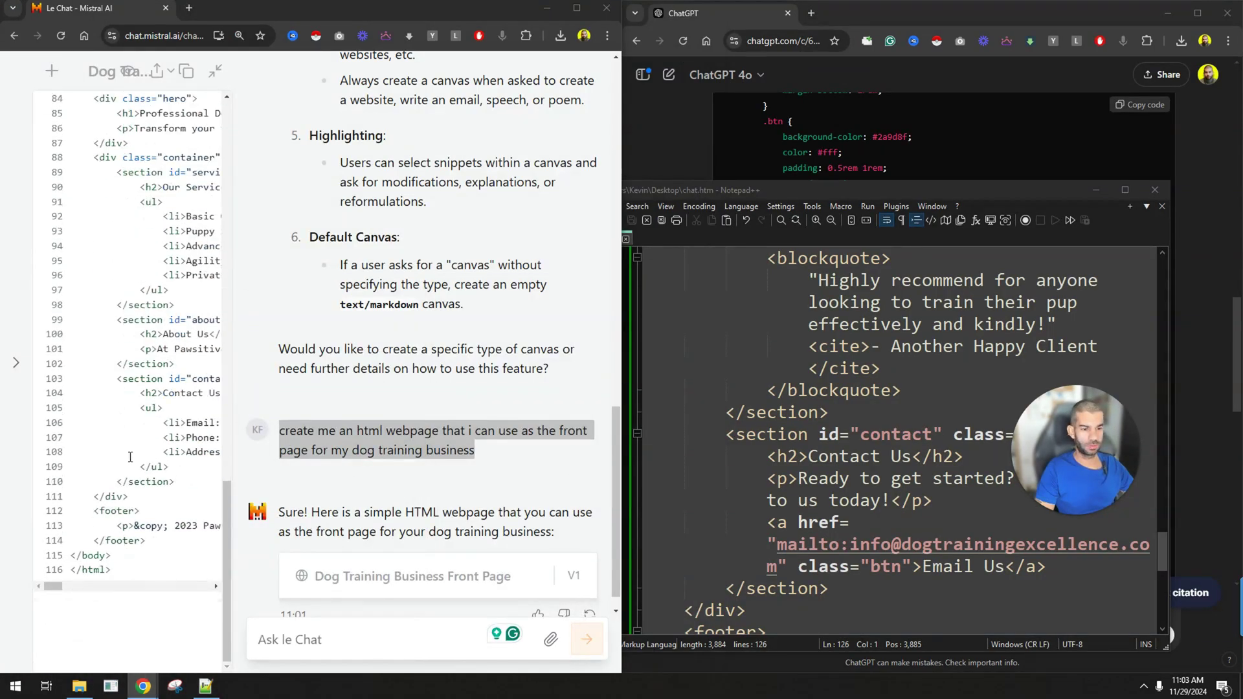
{"action": "scroll", "coordinate": [129, 568], "scroll_direction": "up", "scroll_amount": 20}
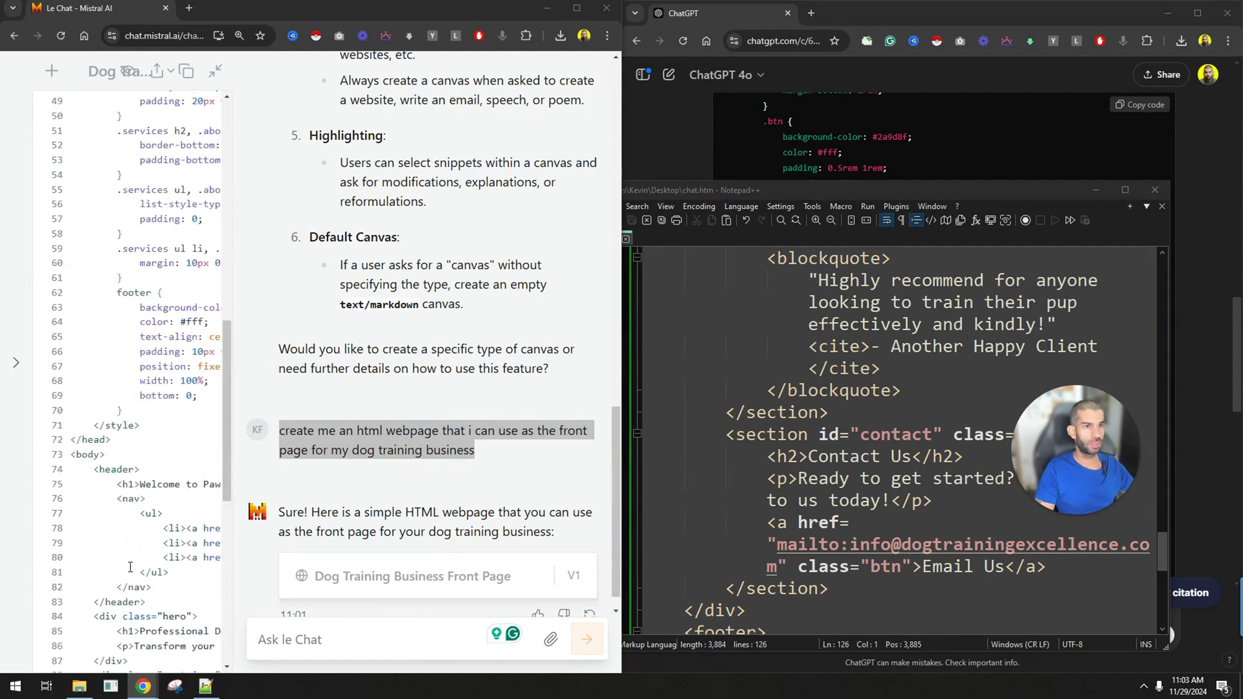
{"action": "left_click", "coordinate": [189, 70]}
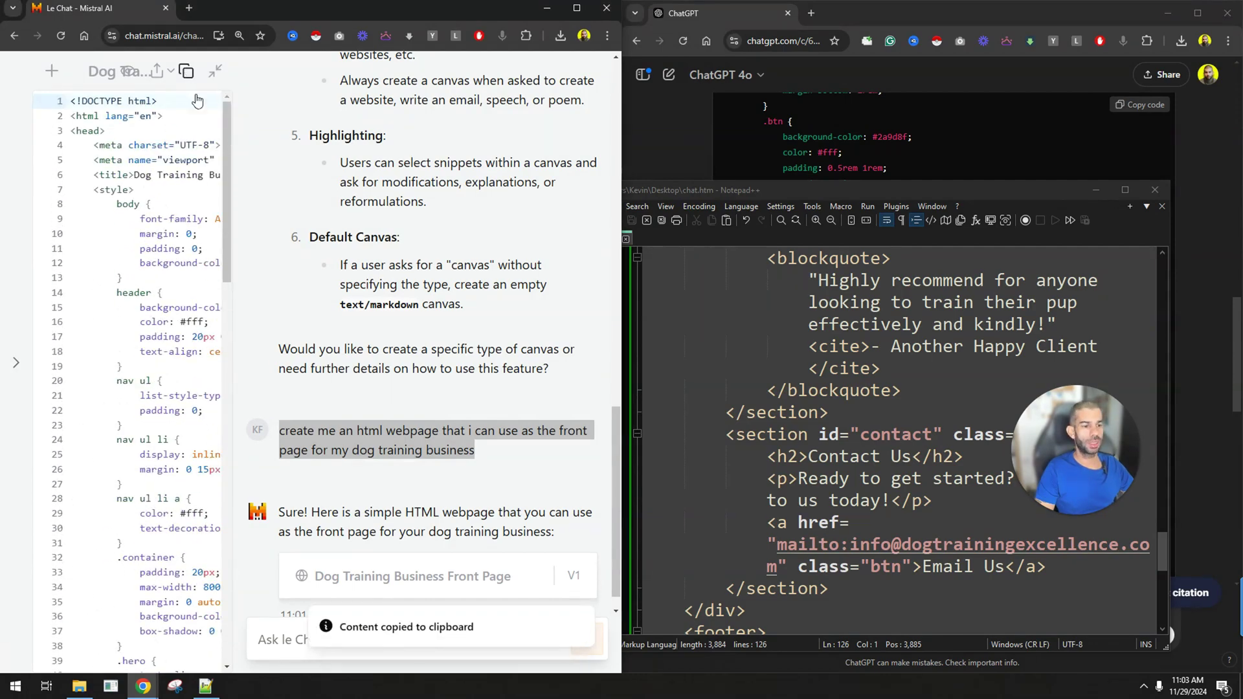
- Replace chat.htm's contents in Notepad++ with the copied HTML and preview it in Chrome
{"action": "left_click", "coordinate": [867, 351]}
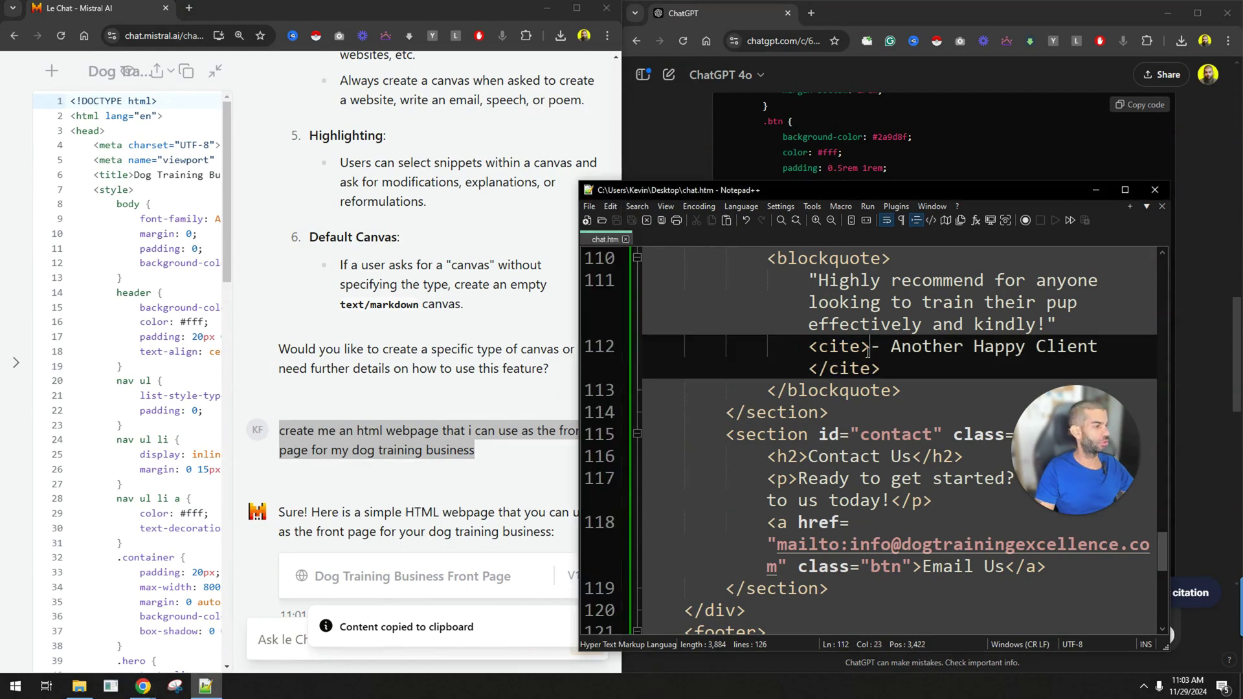
{"action": "key", "text": "ctrl+a"}
{"action": "key", "text": "ctrl+v"}
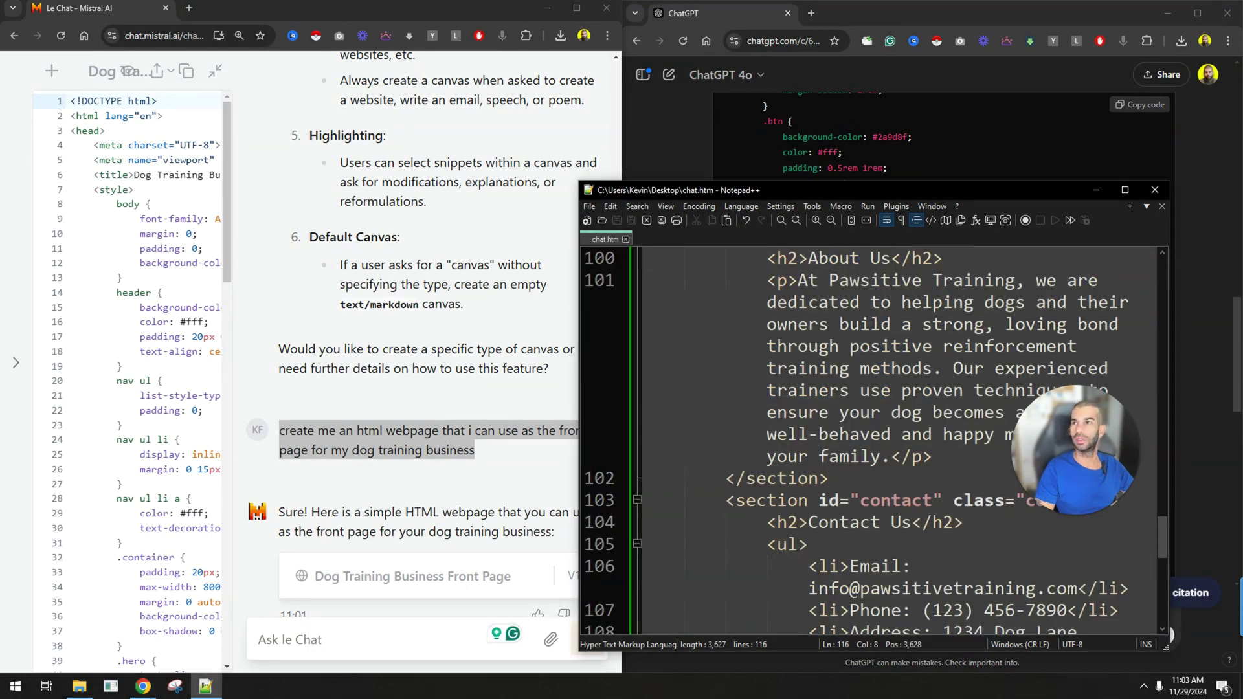
{"action": "key", "text": "ctrl+alt+shift+r"}
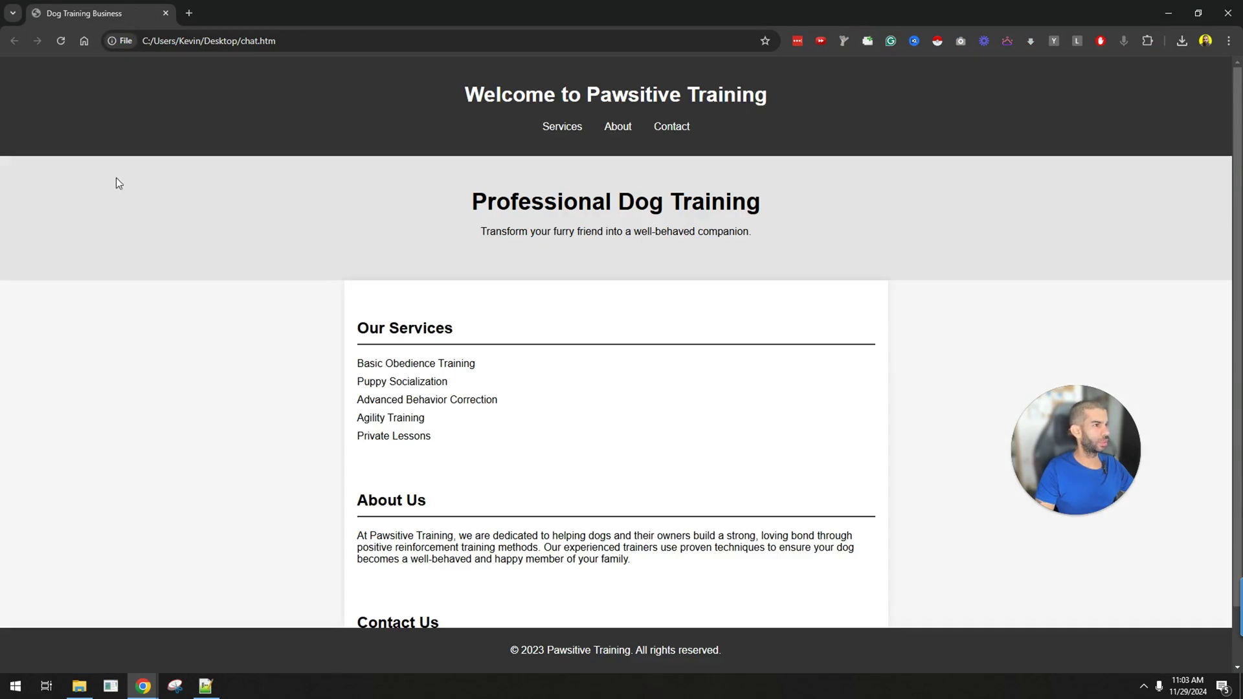
- Scroll the Pawsitive Training page and highlight its Contact Us email and phone lines
{"action": "scroll", "coordinate": [402, 207], "scroll_direction": "down", "scroll_amount": 1}
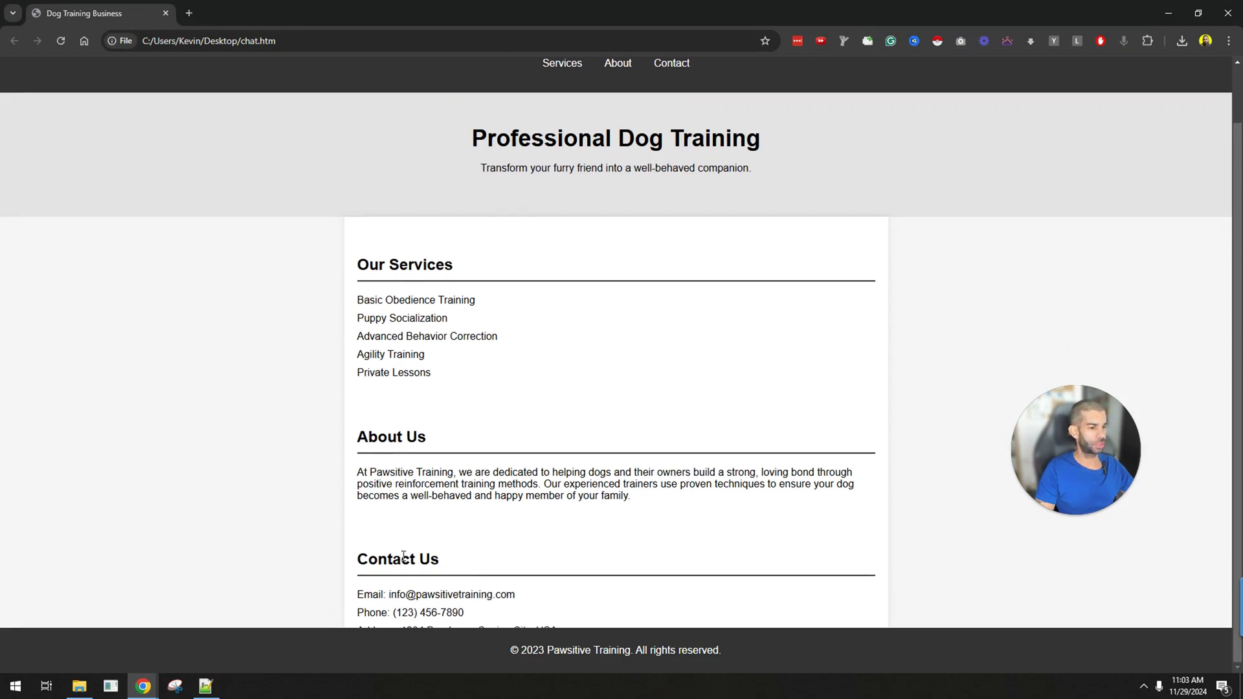
{"action": "left_click_drag", "start_coordinate": [384, 560], "coordinate": [464, 654]}
{"action": "left_click", "coordinate": [508, 591]}
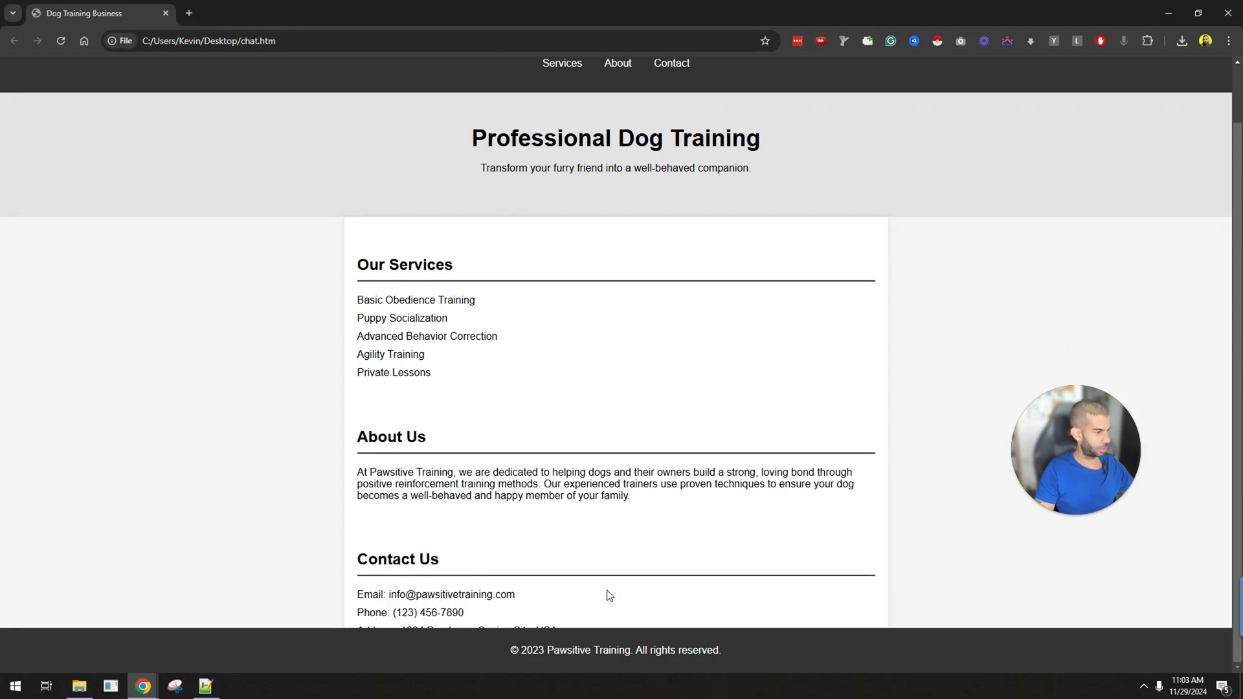
{"action": "scroll", "coordinate": [608, 596], "scroll_direction": "up", "scroll_amount": 1}
{"action": "scroll", "coordinate": [440, 573], "scroll_direction": "down", "scroll_amount": 1}
{"action": "left_click_drag", "start_coordinate": [451, 594], "coordinate": [467, 614]}
{"action": "left_click", "coordinate": [487, 654]}
{"action": "scroll", "coordinate": [440, 415], "scroll_direction": "up", "scroll_amount": 1}
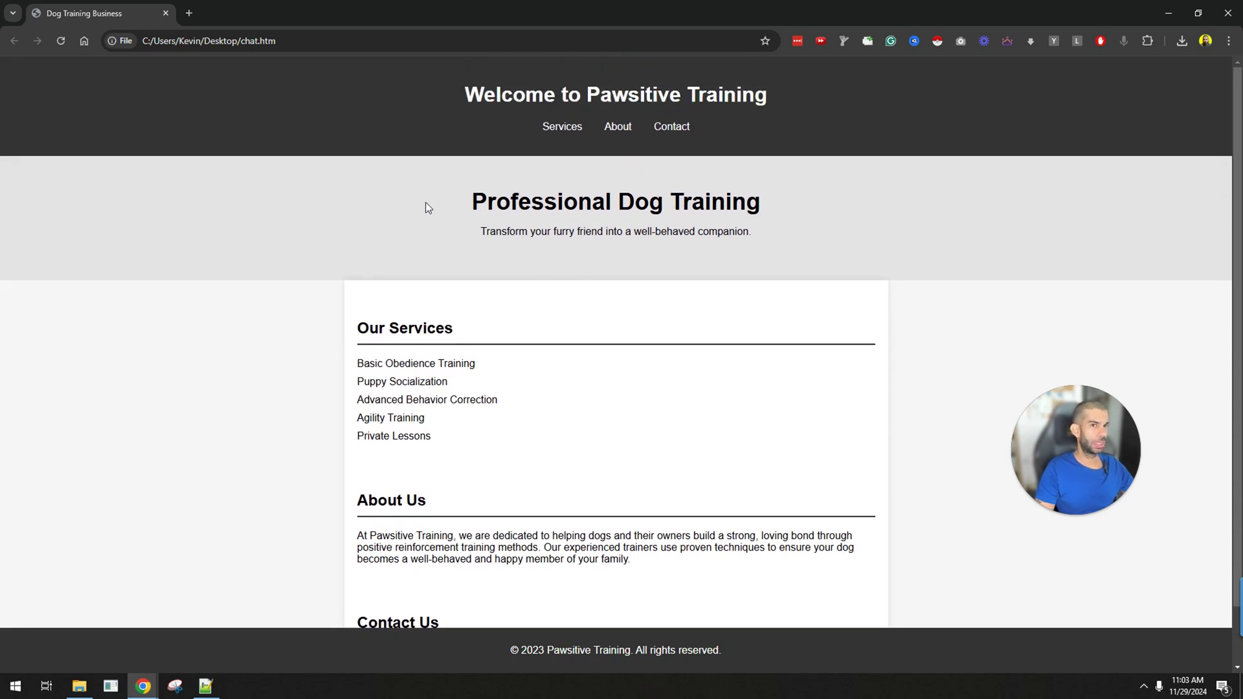
{"action": "scroll", "coordinate": [389, 322], "scroll_direction": "down", "scroll_amount": 1}
{"action": "scroll", "coordinate": [335, 396], "scroll_direction": "up", "scroll_amount": 1}
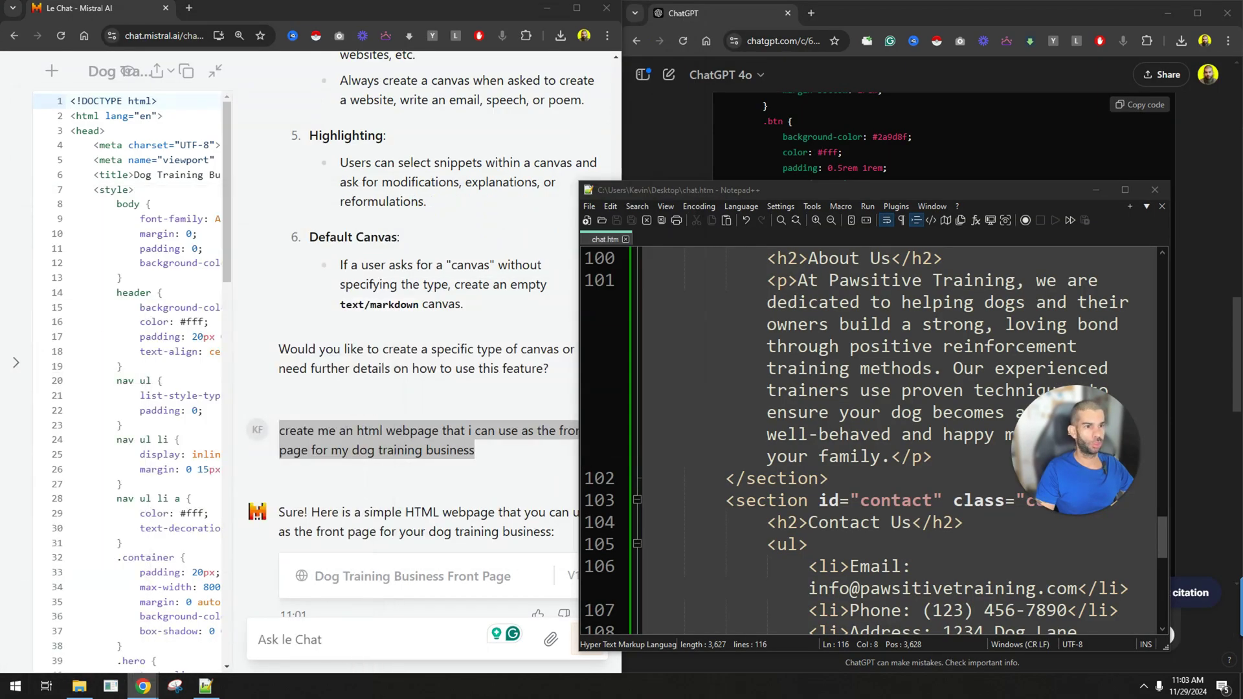
- Maximize the Le Chat window and scroll through the conversation
{"action": "left_click", "coordinate": [576, 10]}
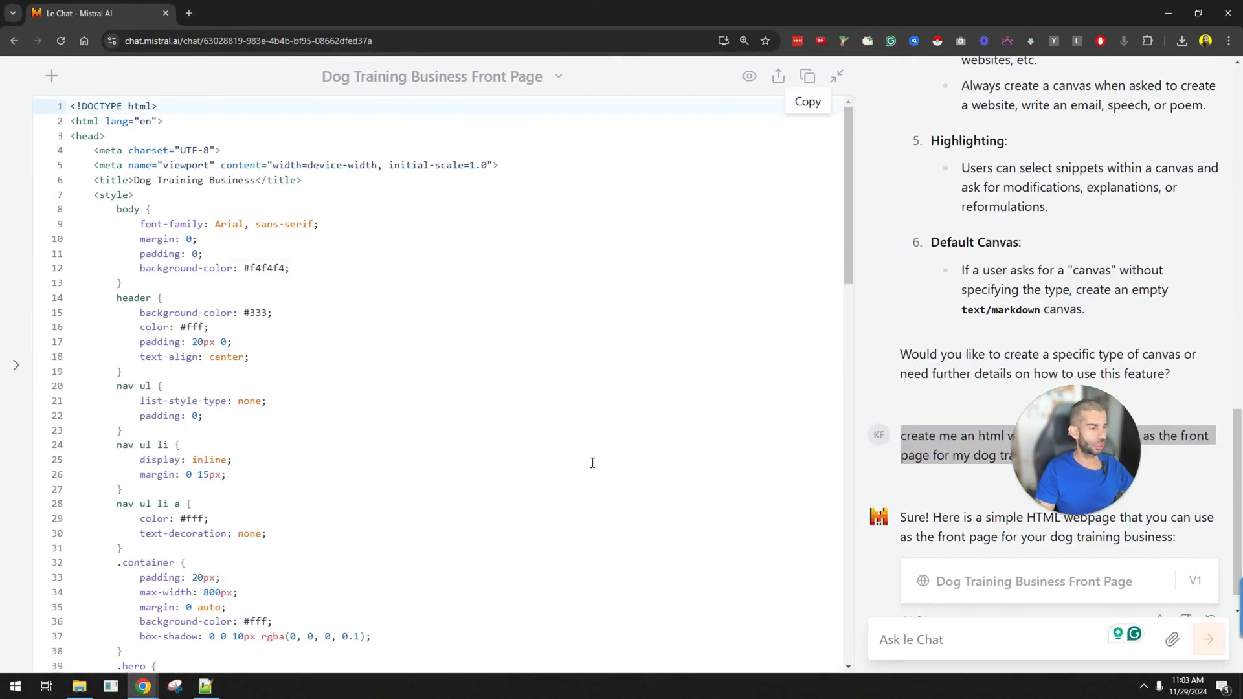
{"action": "scroll", "coordinate": [595, 460], "scroll_direction": "down", "scroll_amount": 20}
{"action": "scroll", "coordinate": [252, 502], "scroll_direction": "up", "scroll_amount": 15}
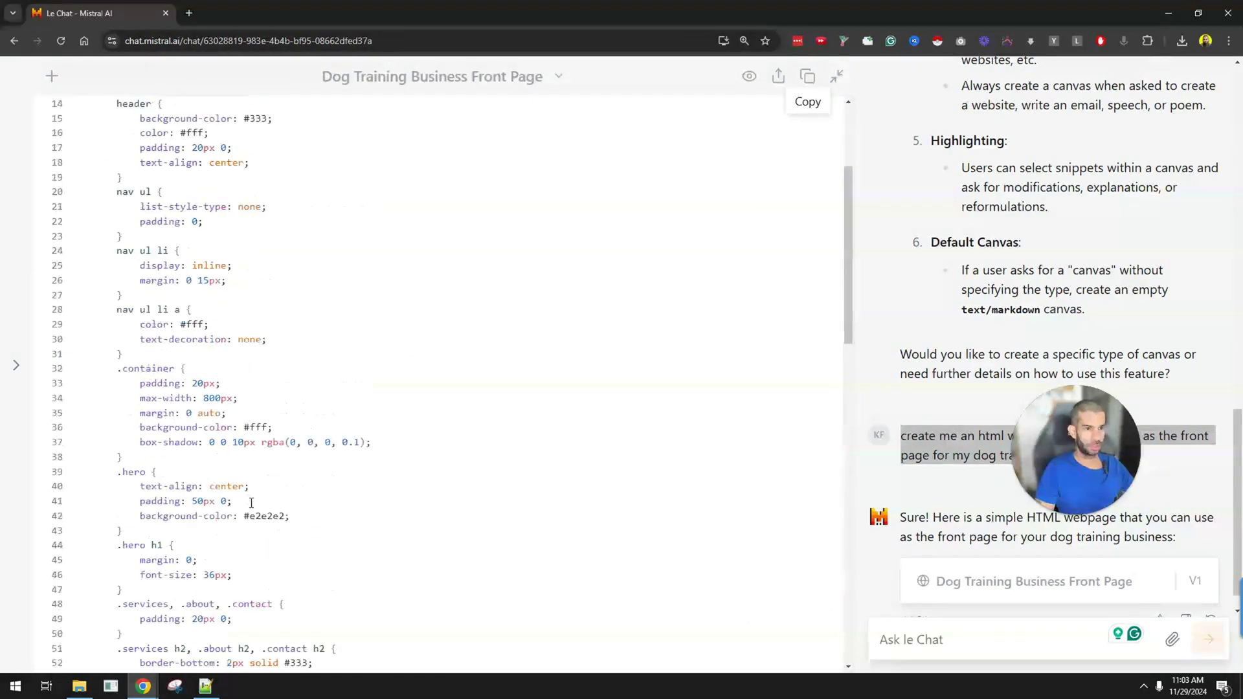
{"action": "scroll", "coordinate": [246, 480], "scroll_direction": "up", "scroll_amount": 3}
{"action": "scroll", "coordinate": [1065, 303], "scroll_direction": "up", "scroll_amount": 10}
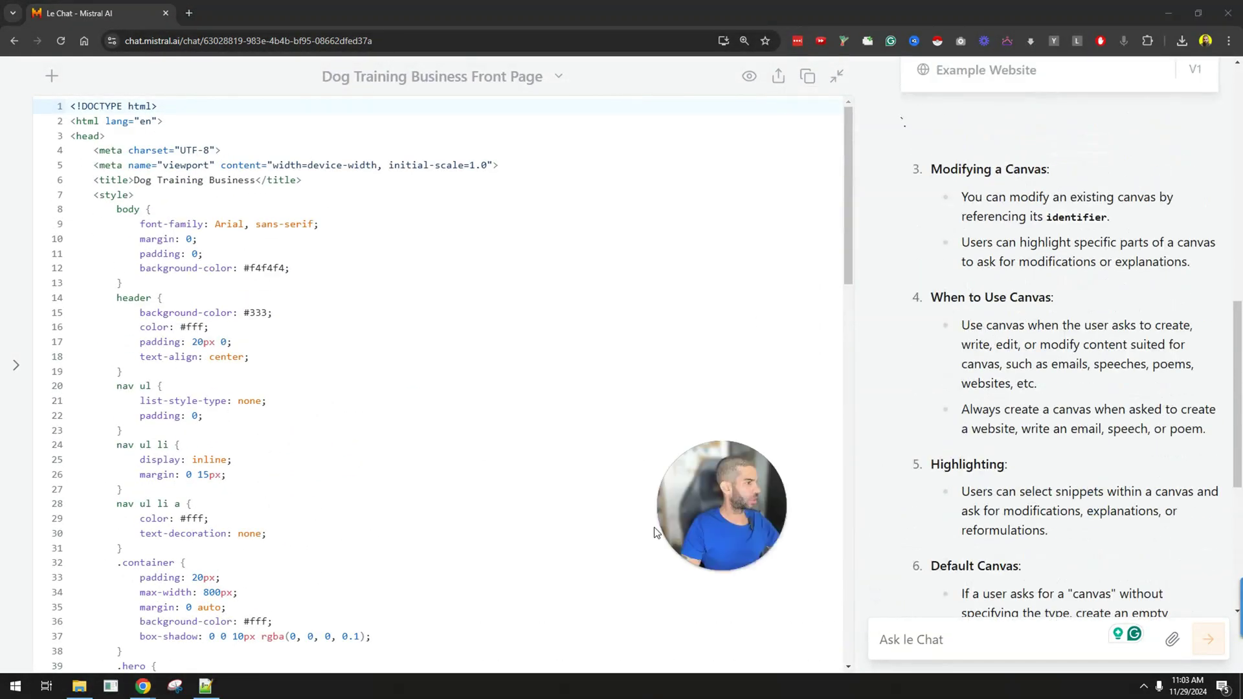
{"action": "scroll", "coordinate": [992, 236], "scroll_direction": "down", "scroll_amount": 8}
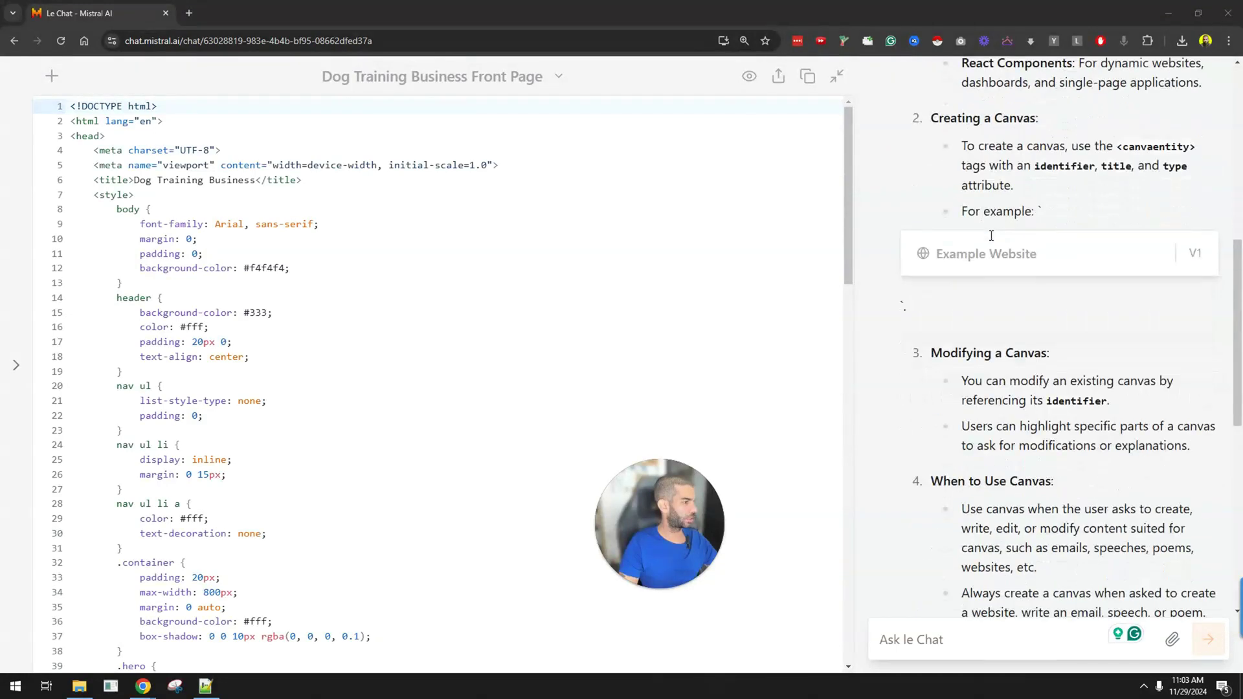
{"action": "scroll", "coordinate": [991, 255], "scroll_direction": "up", "scroll_amount": 6}
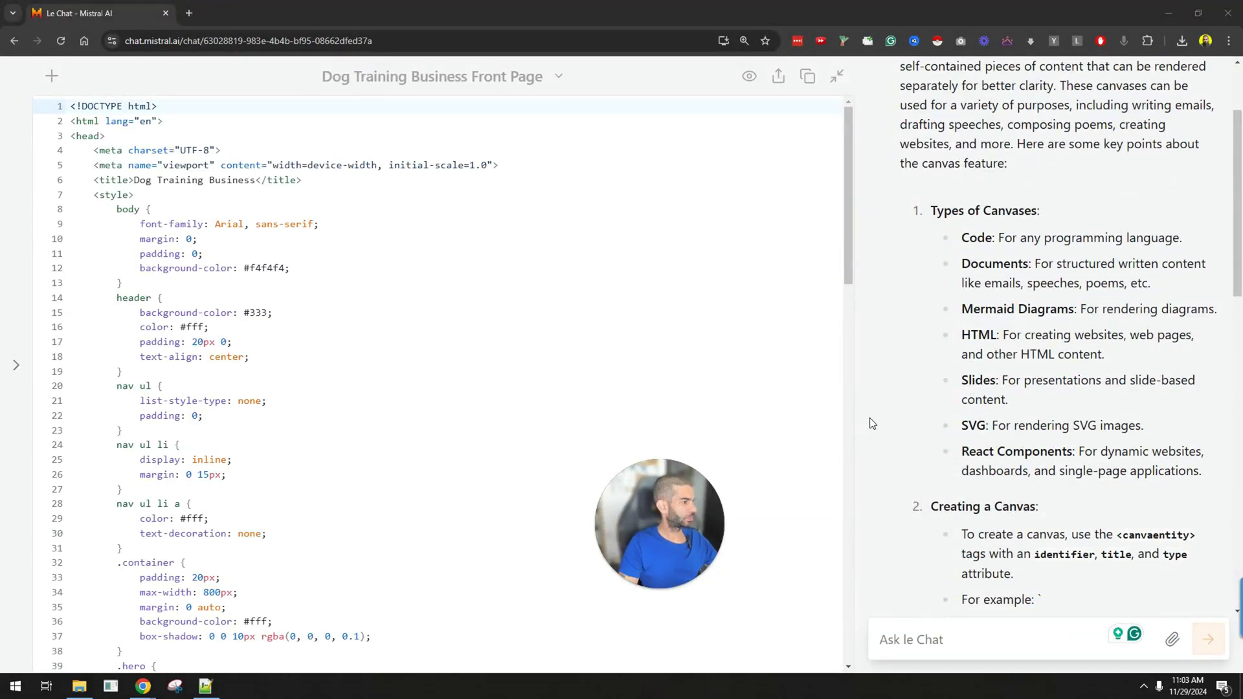
{"action": "scroll", "coordinate": [807, 452], "scroll_direction": "down", "scroll_amount": 8}
- Ask 'can you create a slideshow about dog training?' and highlight 'Marp markdown rendering format' in the reply
{"action": "left_click", "coordinate": [973, 642]}
{"action": "type", "text": "can"}
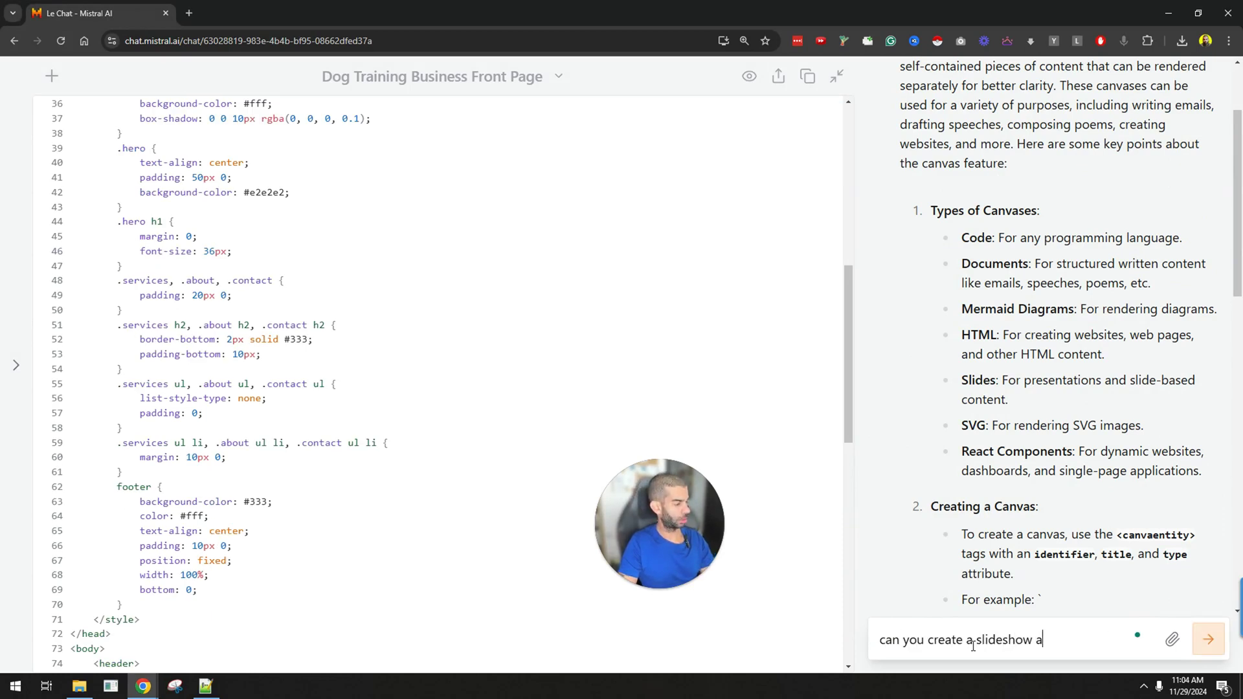
{"action": "type", "text": "you create a slideshow about dog training?"}
{"action": "key", "text": "Return"}
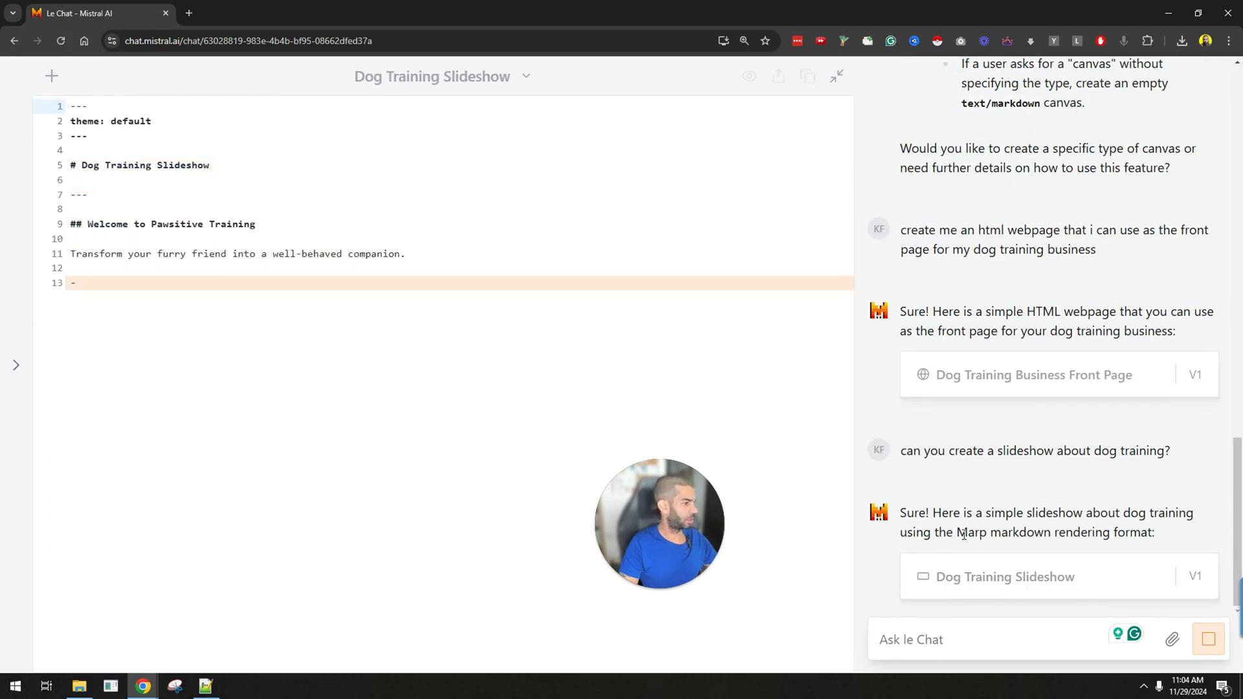
{"action": "left_click_drag", "start_coordinate": [958, 536], "coordinate": [1152, 536]}
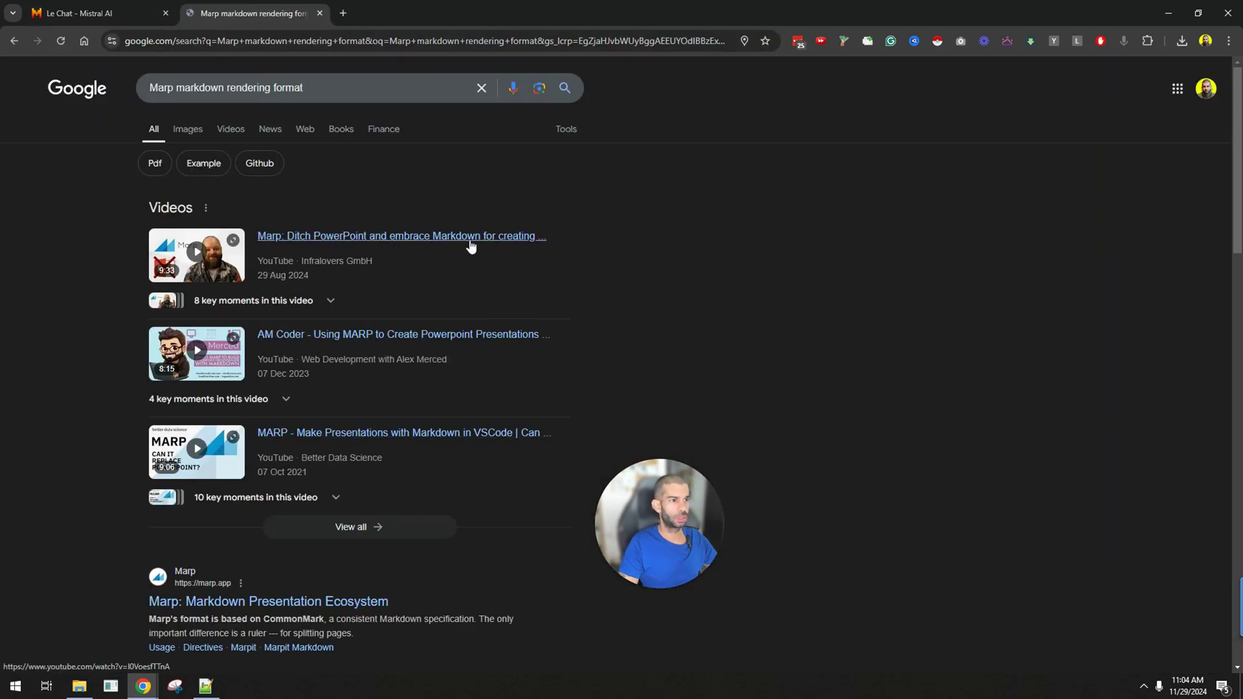
{"action": "scroll", "coordinate": [492, 244], "scroll_direction": "down", "scroll_amount": 3}
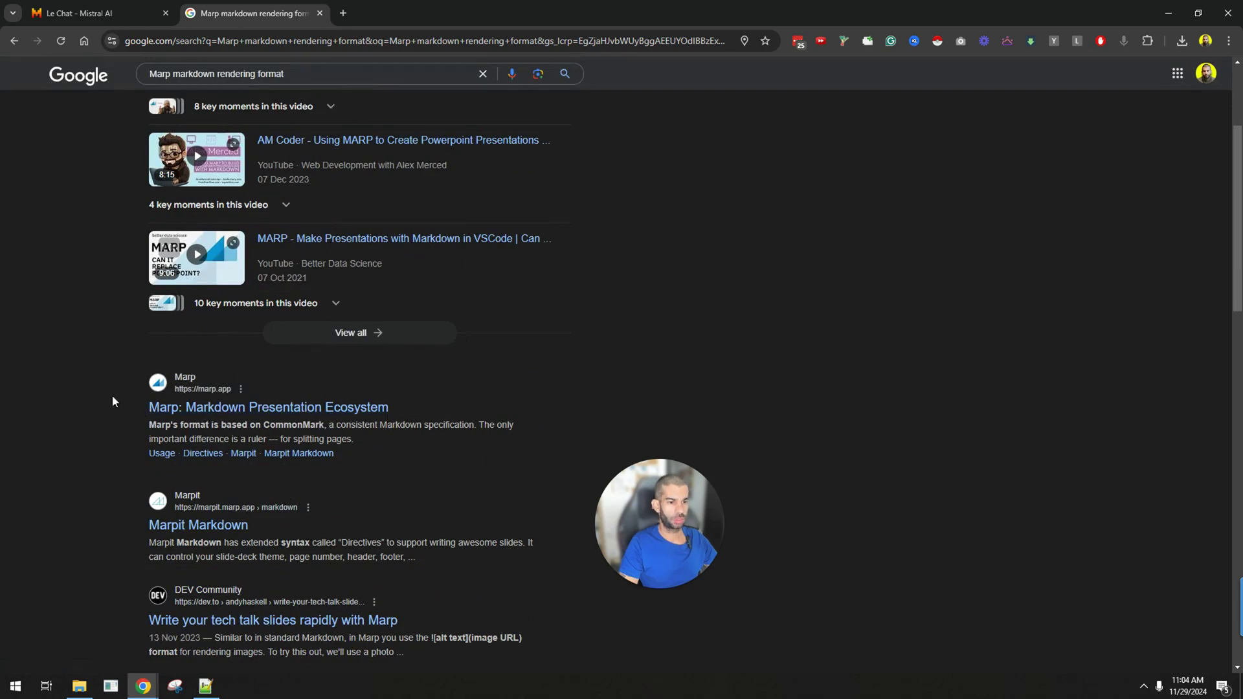
- Close the Google results tab and scroll the Dog Training Slideshow canvas
{"action": "key", "text": "ctrl+w"}
{"action": "scroll", "coordinate": [94, 221], "scroll_direction": "down", "scroll_amount": 2}
{"action": "scroll", "coordinate": [94, 221], "scroll_direction": "up", "scroll_amount": 2}
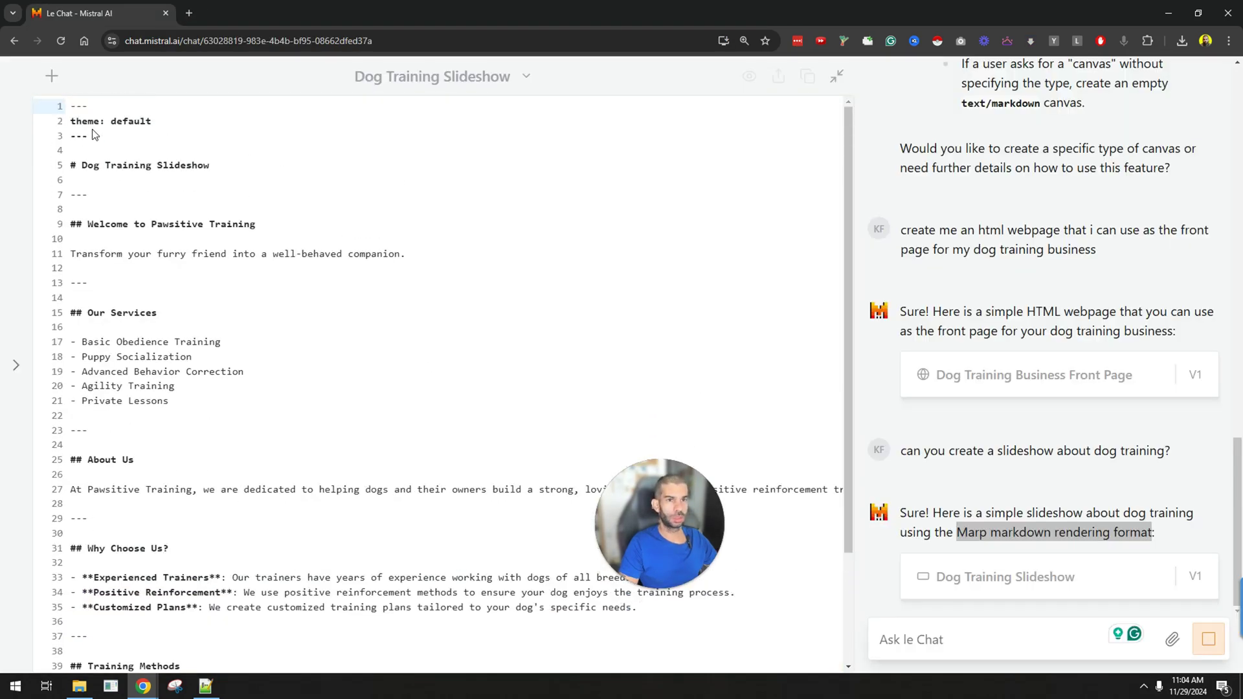